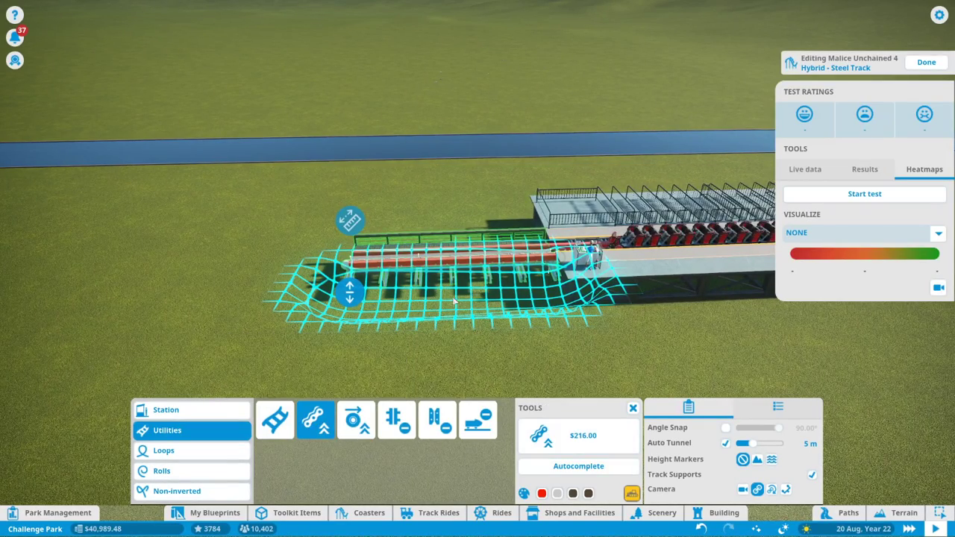
Step: Pitch the station's track end steeply upward and build chain-lift pieces up to a towering height
{"action": "left_click_drag", "start_coordinate": [351, 294], "coordinate": [322, 94]}
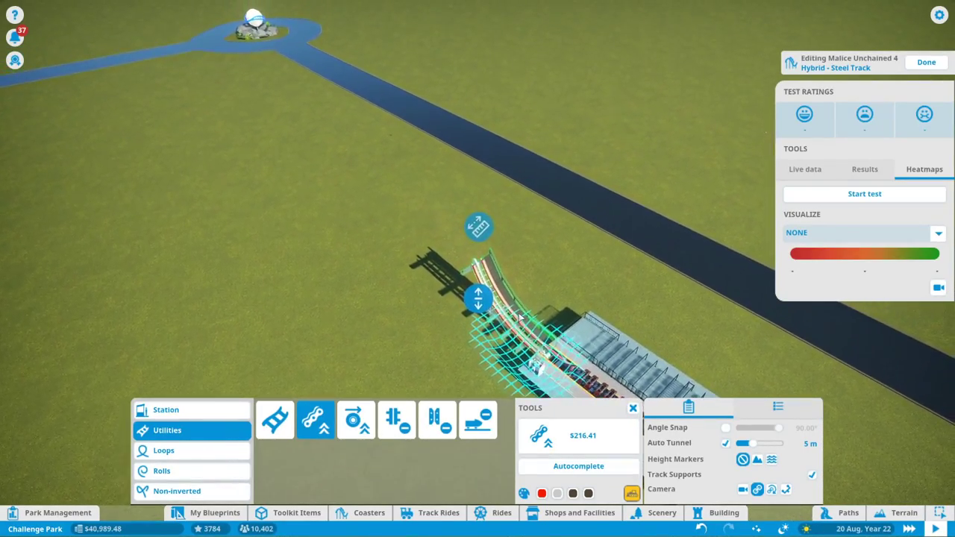
{"action": "left_click", "coordinate": [595, 436]}
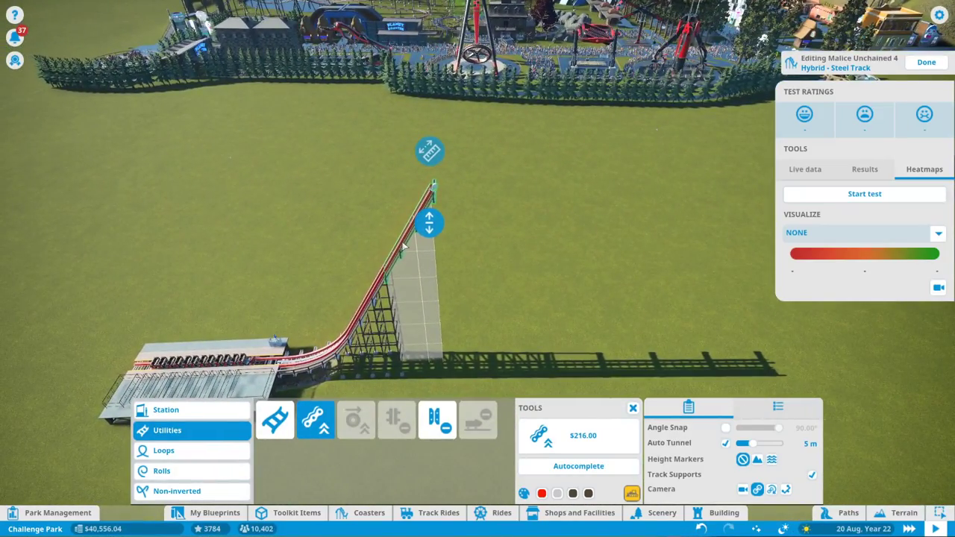
{"action": "left_click", "coordinate": [404, 245]}
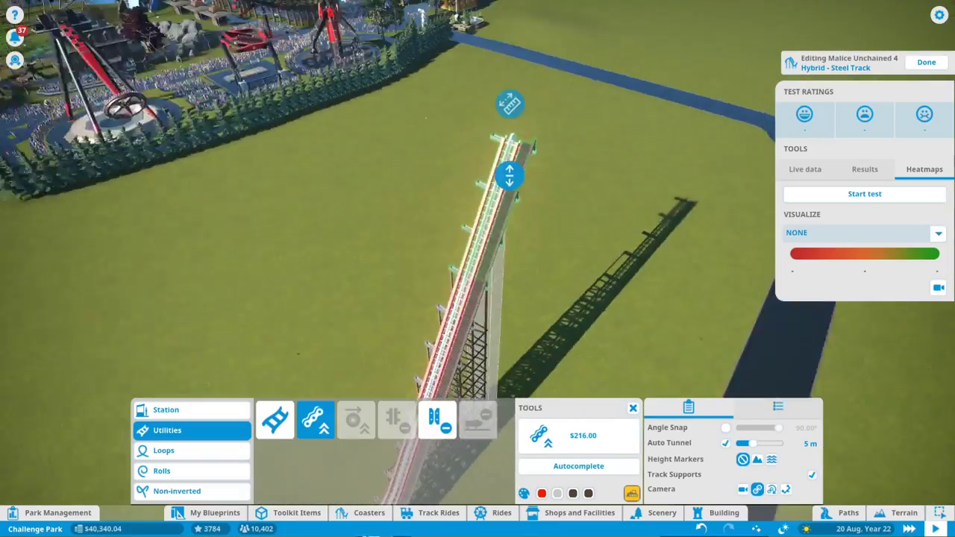
{"action": "left_click", "coordinate": [509, 218]}
{"action": "left_click", "coordinate": [504, 317]}
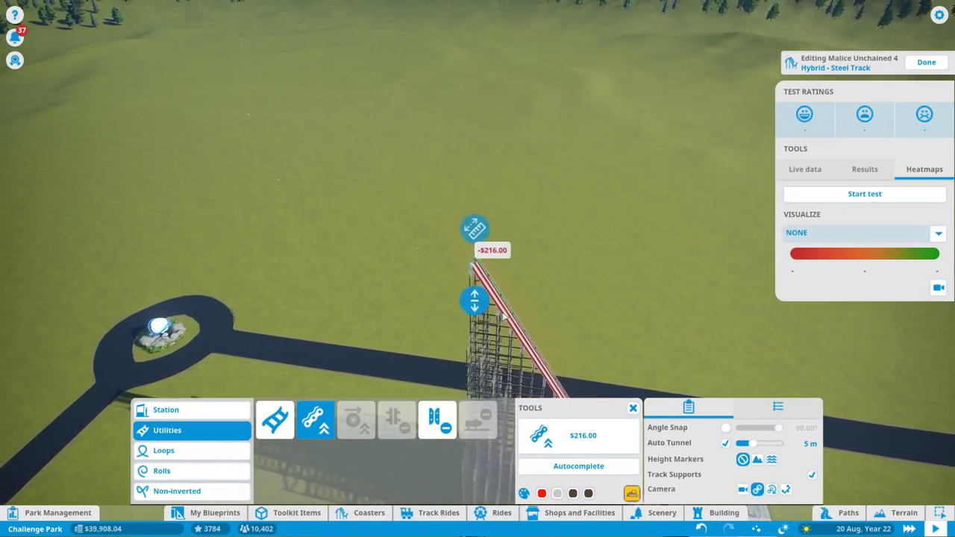
{"action": "left_click", "coordinate": [503, 317]}
{"action": "left_click", "coordinate": [558, 282]}
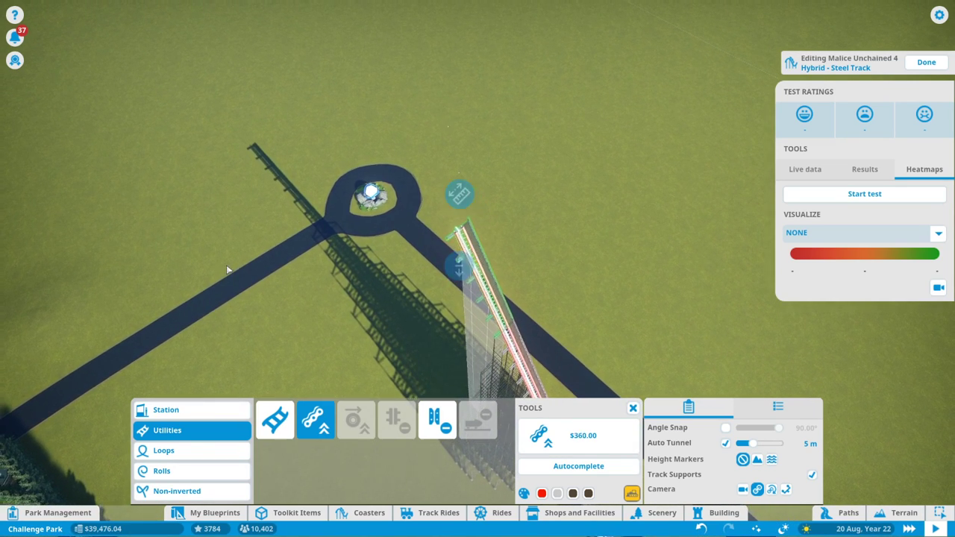
{"action": "left_click", "coordinate": [579, 436]}
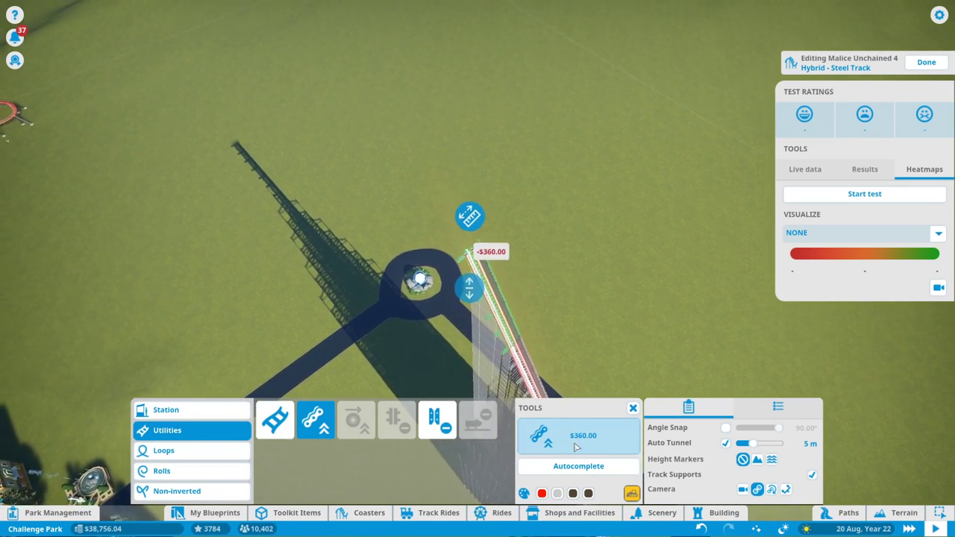
{"action": "left_click", "coordinate": [576, 447]}
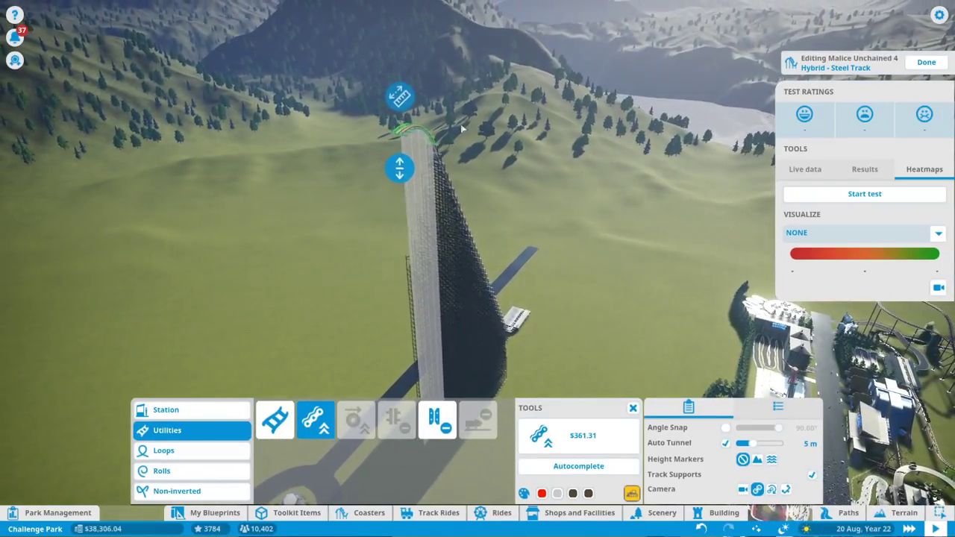
Step: Build one more chain-lift piece at the top of the lift hill
{"action": "left_click", "coordinate": [420, 132]}
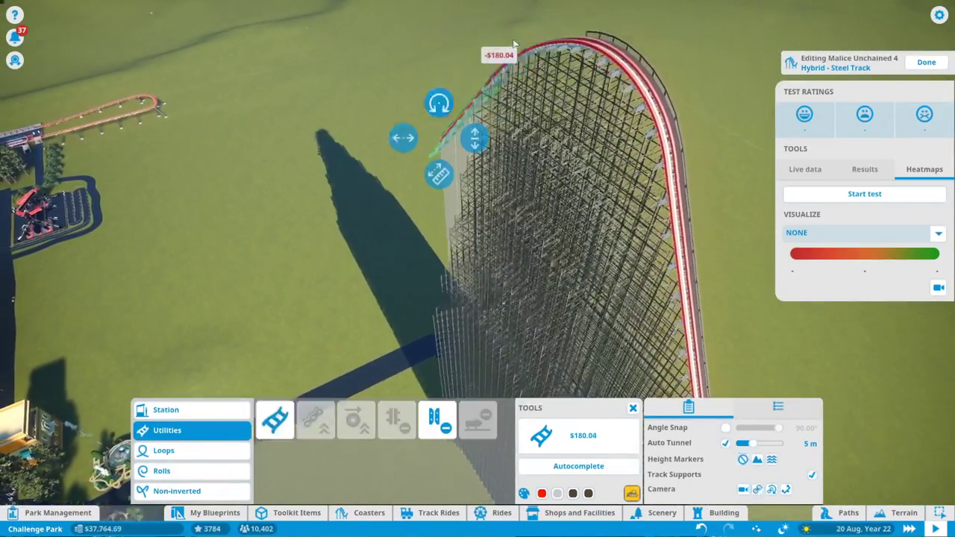
Step: Angle the track end downward over the crest and build two descending pieces
{"action": "left_click_drag", "start_coordinate": [543, 249], "coordinate": [489, 212]}
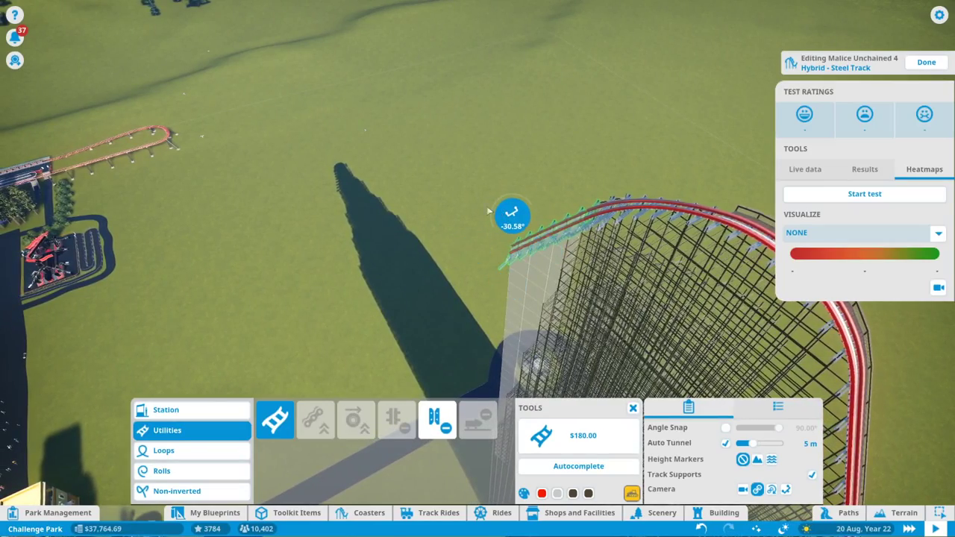
{"action": "left_click_drag", "start_coordinate": [417, 219], "coordinate": [418, 220]}
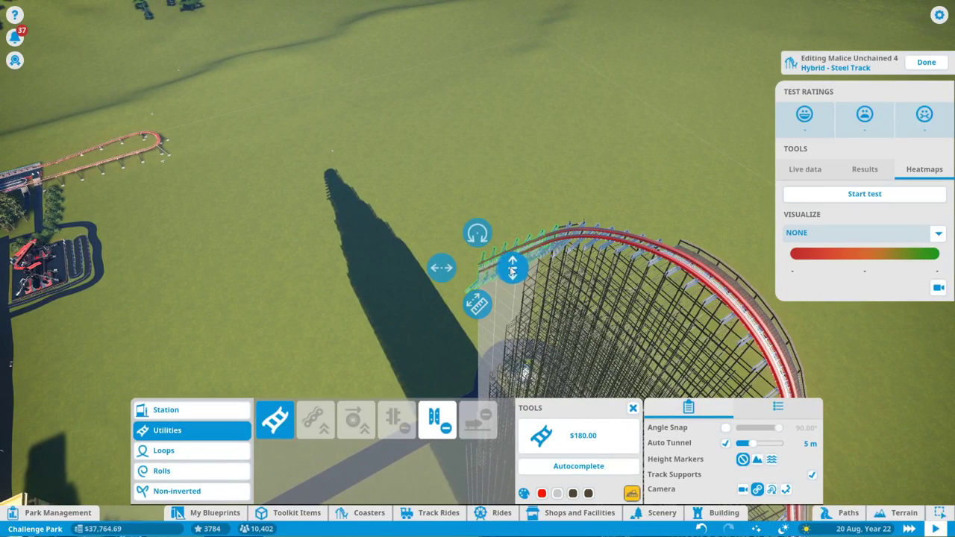
{"action": "left_click", "coordinate": [560, 222]}
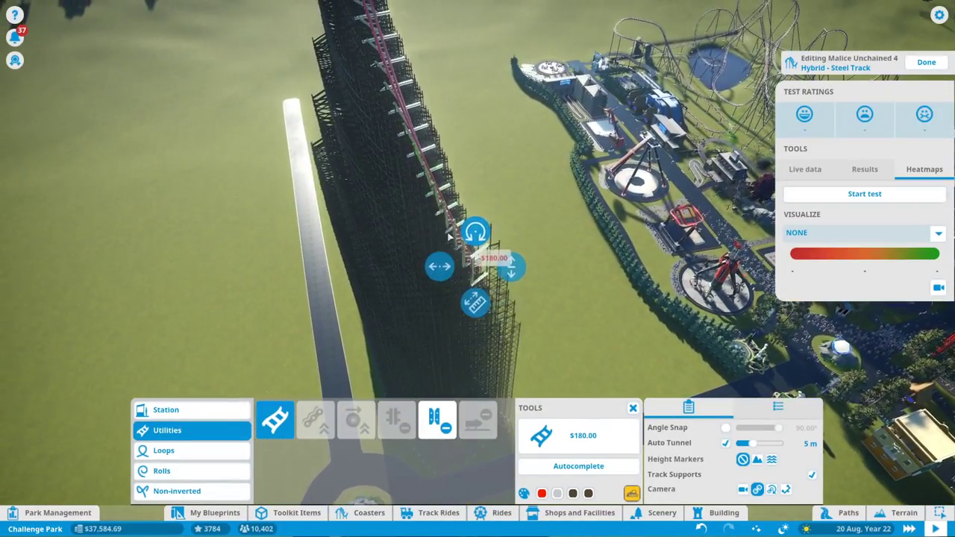
{"action": "left_click", "coordinate": [450, 237]}
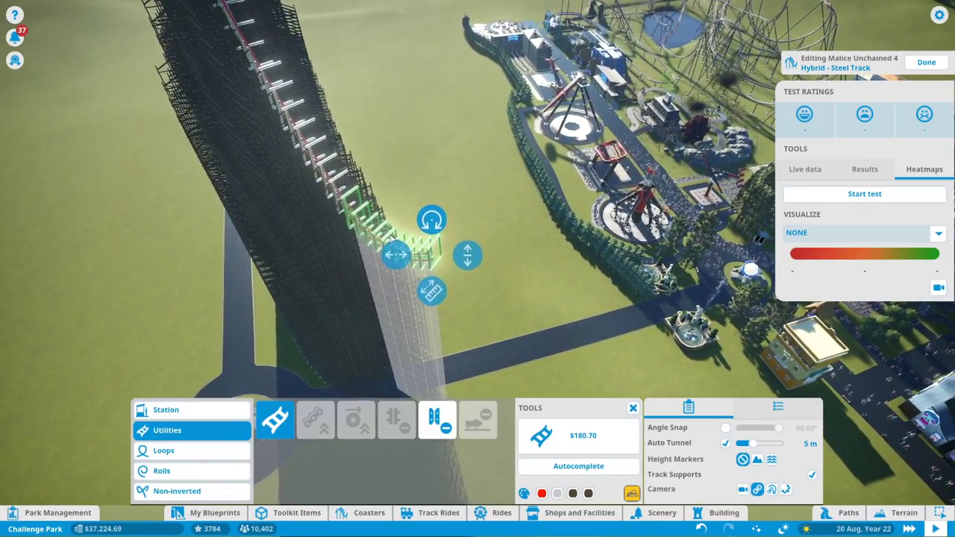
Step: Delete the last drop piece and rebuild the drop at a steeper angle with another piece
{"action": "key", "text": "Delete"}
{"action": "key", "text": "Delete"}
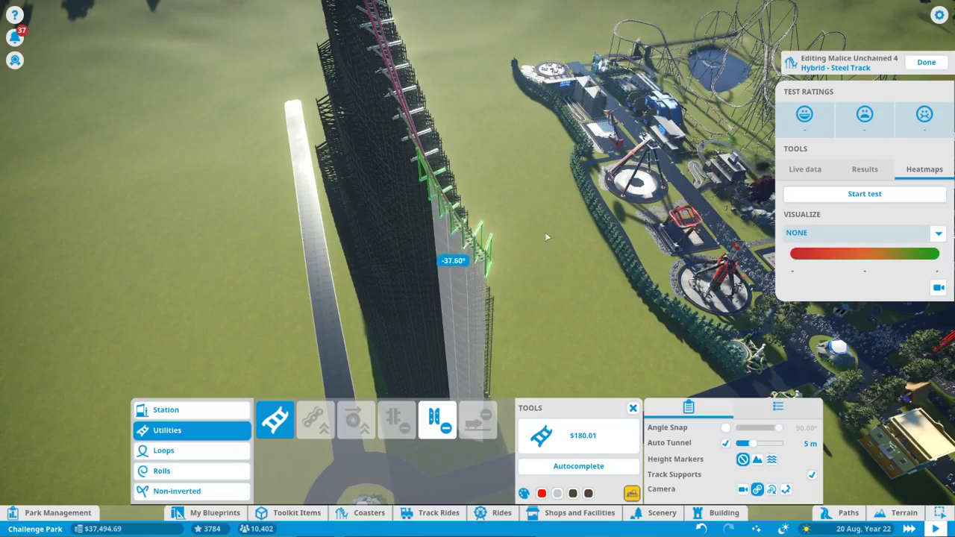
{"action": "left_click", "coordinate": [468, 265]}
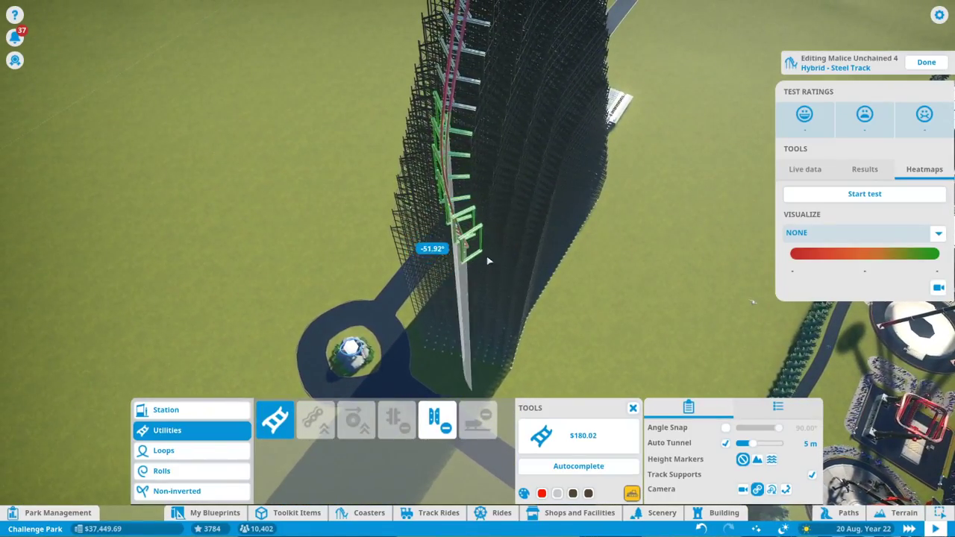
{"action": "left_click", "coordinate": [474, 278]}
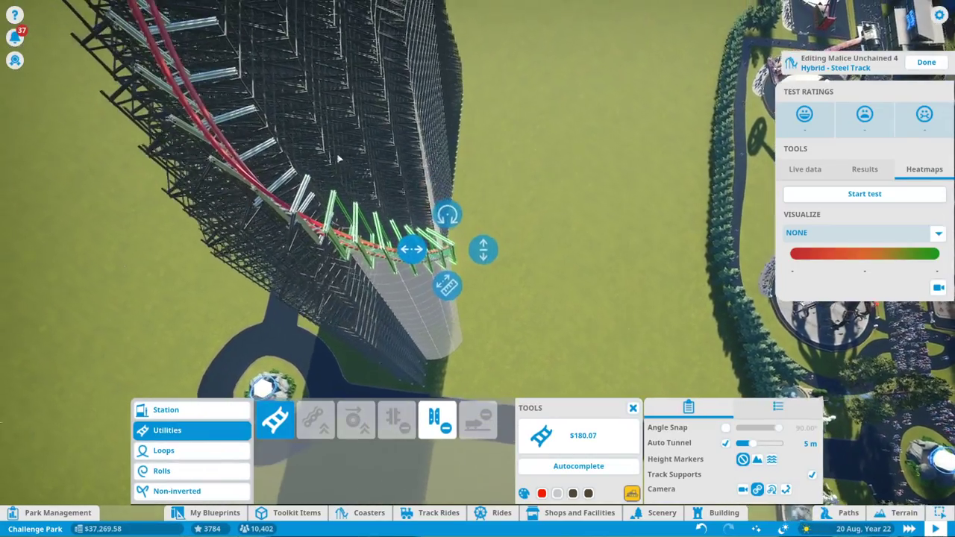
{"action": "key", "text": "a"}
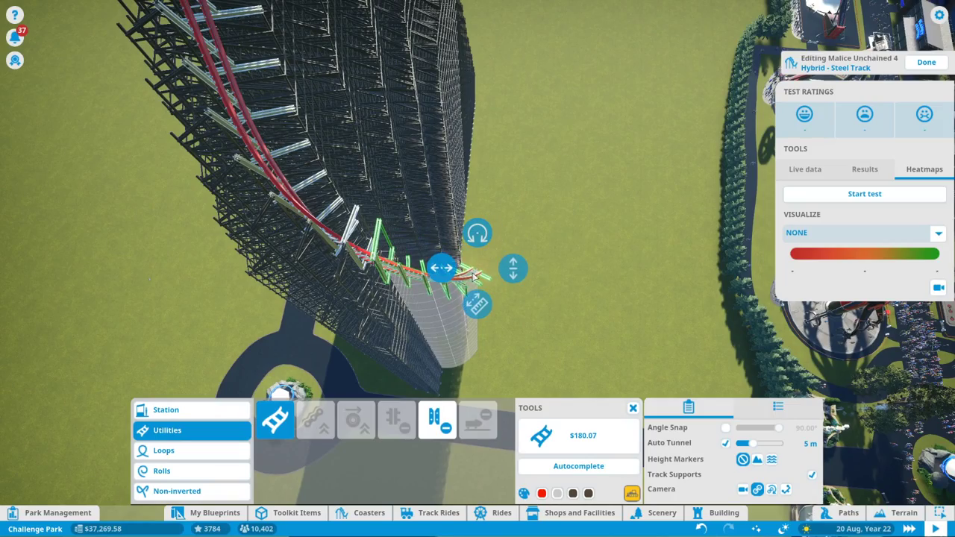
Step: Add another drop piece running down beside the black support tower
{"action": "key", "text": "w"}
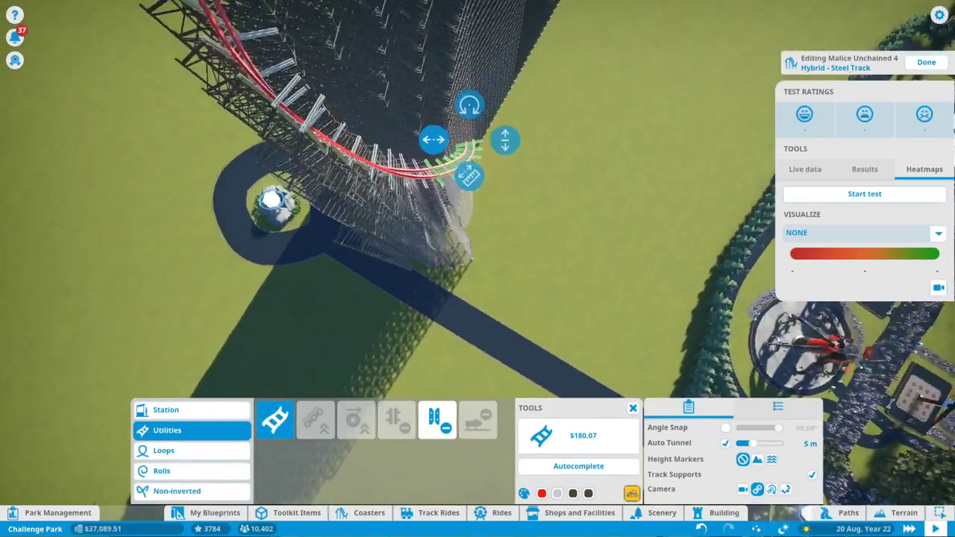
{"action": "key", "text": "e"}
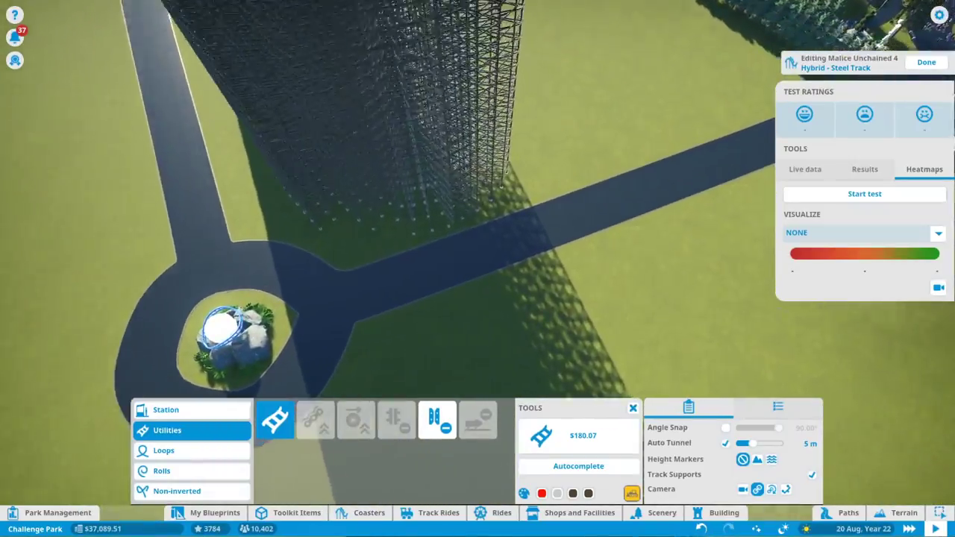
{"action": "key", "text": "e"}
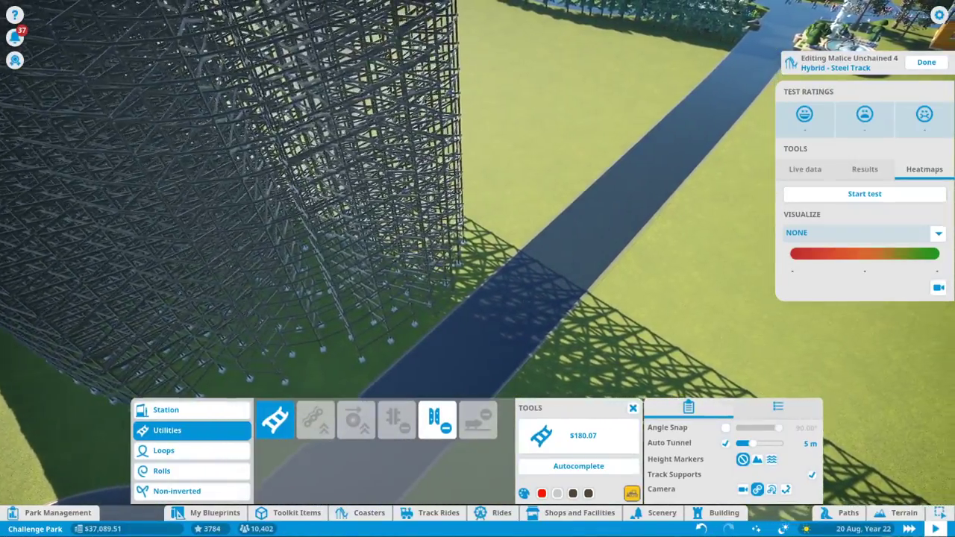
{"action": "key", "text": "e"}
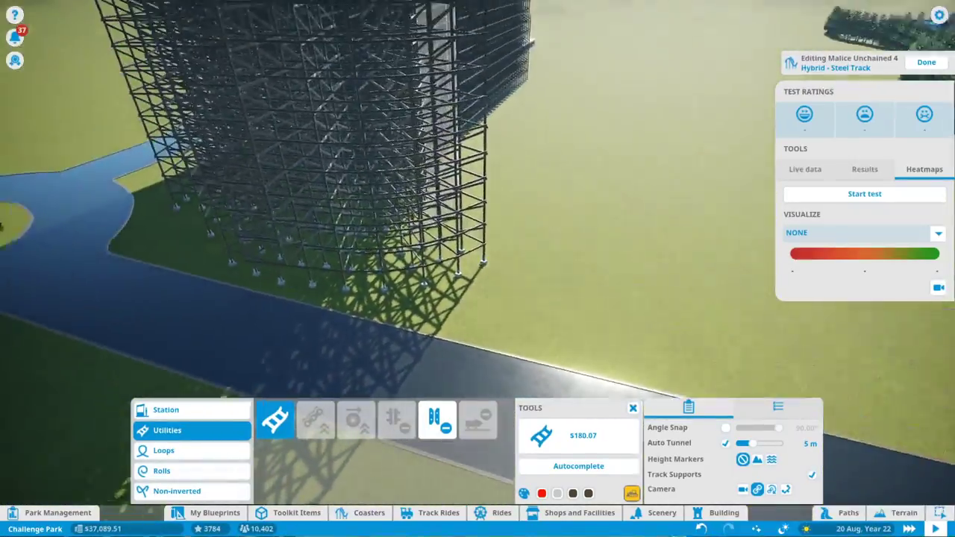
{"action": "key", "text": "e"}
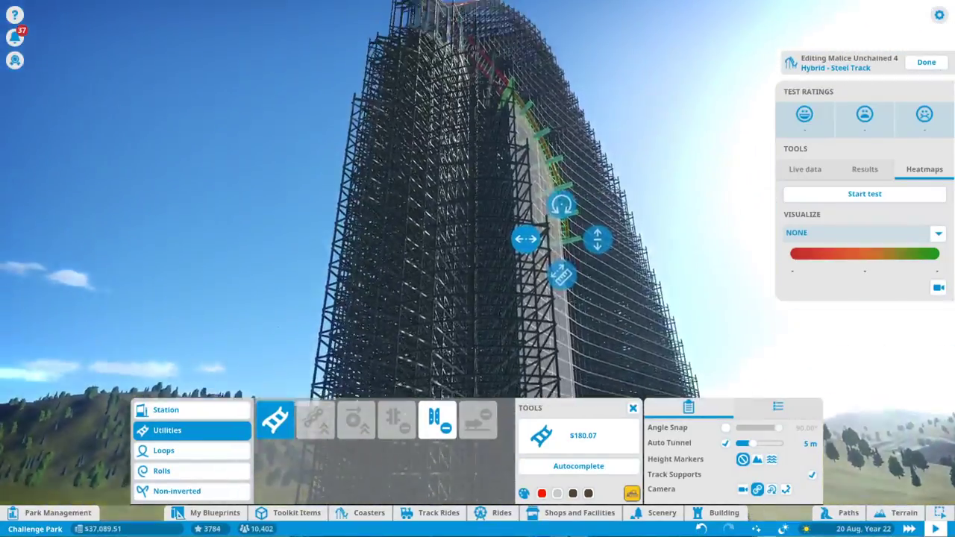
{"action": "key", "text": "e"}
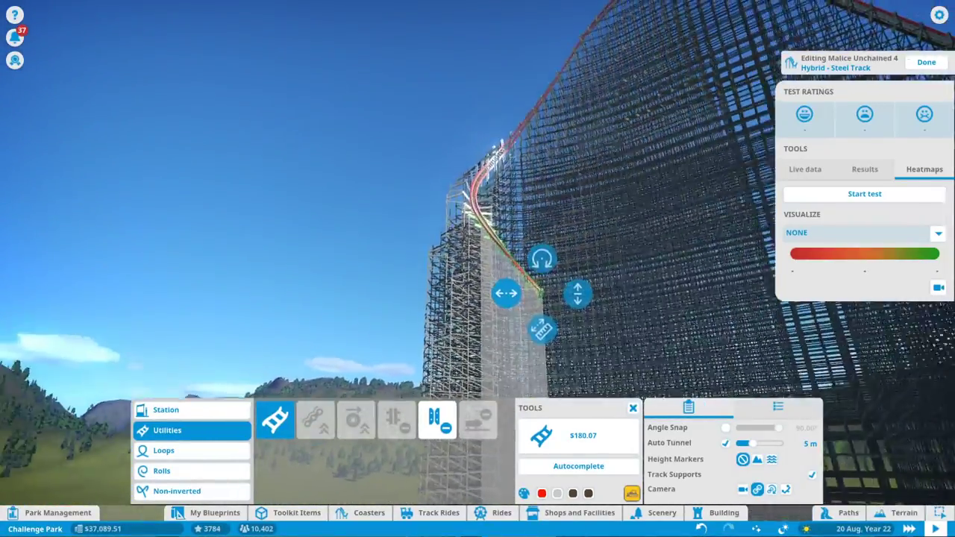
{"action": "key", "text": "e"}
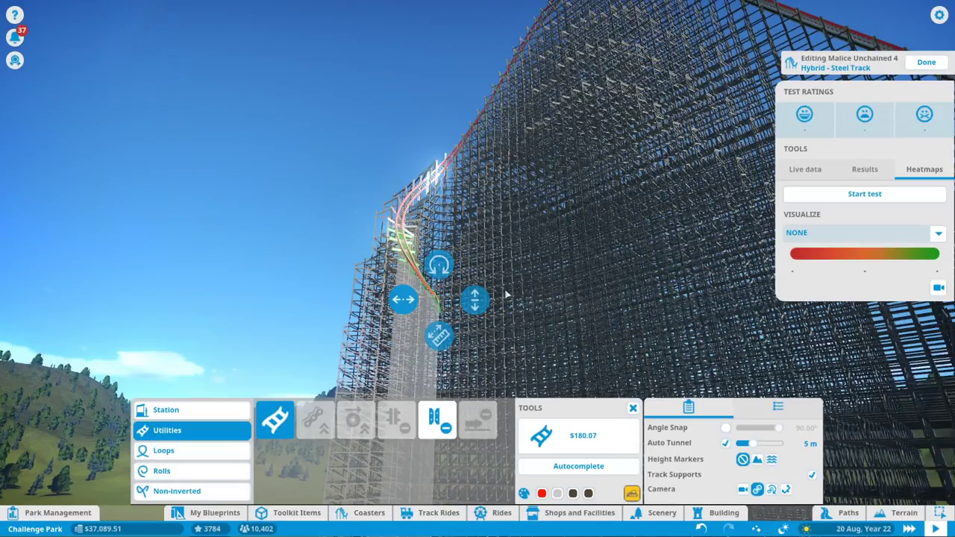
{"action": "key", "text": "q"}
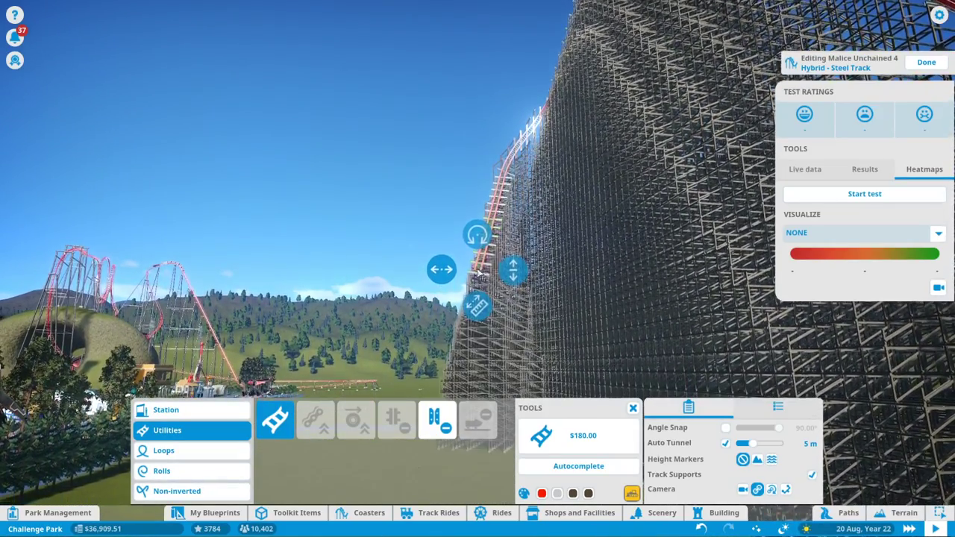
{"action": "left_click", "coordinate": [479, 274]}
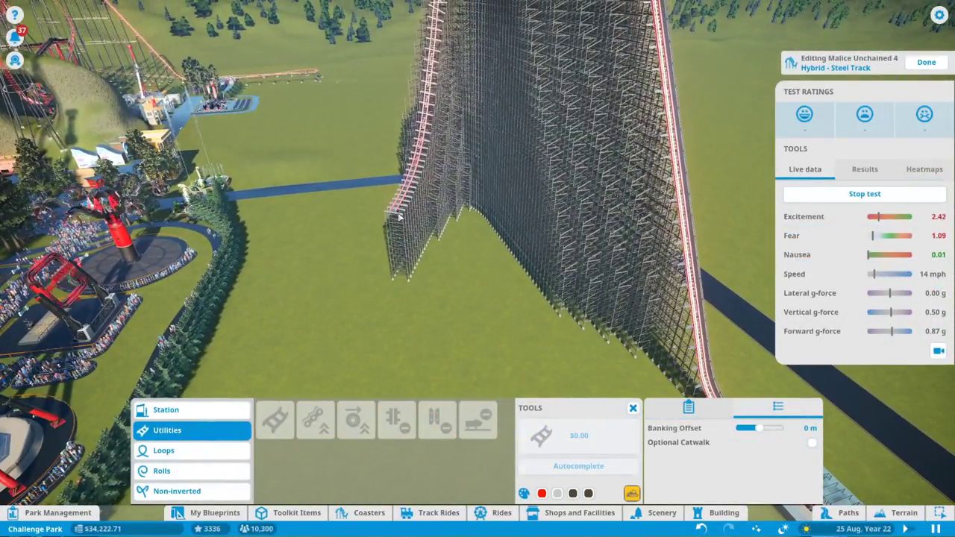
Step: Build a Corkscrew Entry Left from the Rolls pieces at the end of the drop, adjusting its angle
{"action": "left_click", "coordinate": [396, 213]}
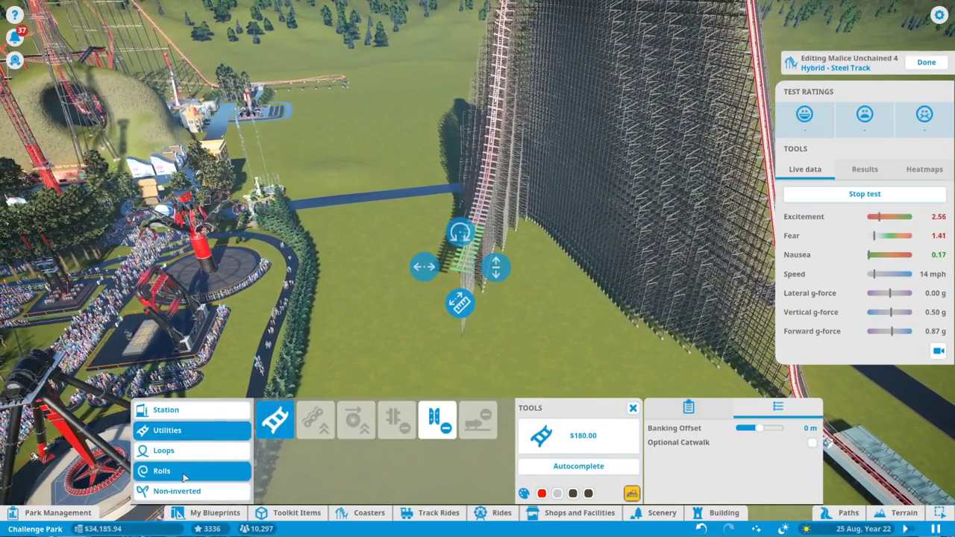
{"action": "left_click", "coordinate": [189, 473]}
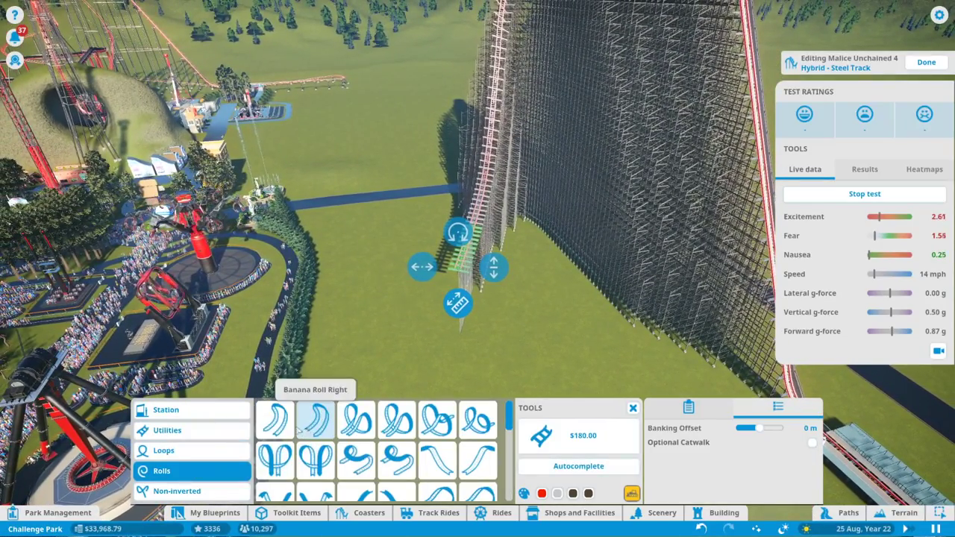
{"action": "scroll", "coordinate": [298, 430], "scroll_direction": "down", "scroll_amount": 2}
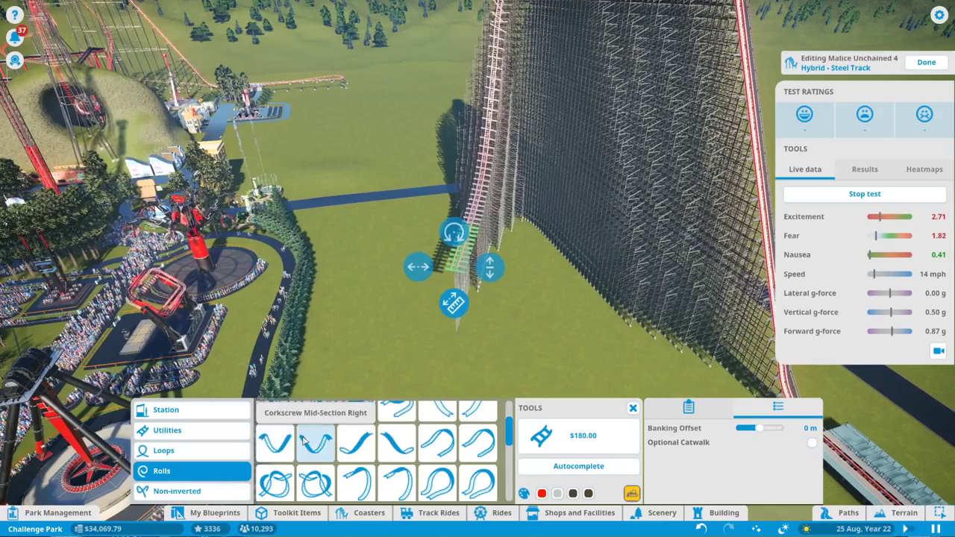
{"action": "scroll", "coordinate": [440, 432], "scroll_direction": "up", "scroll_amount": 1}
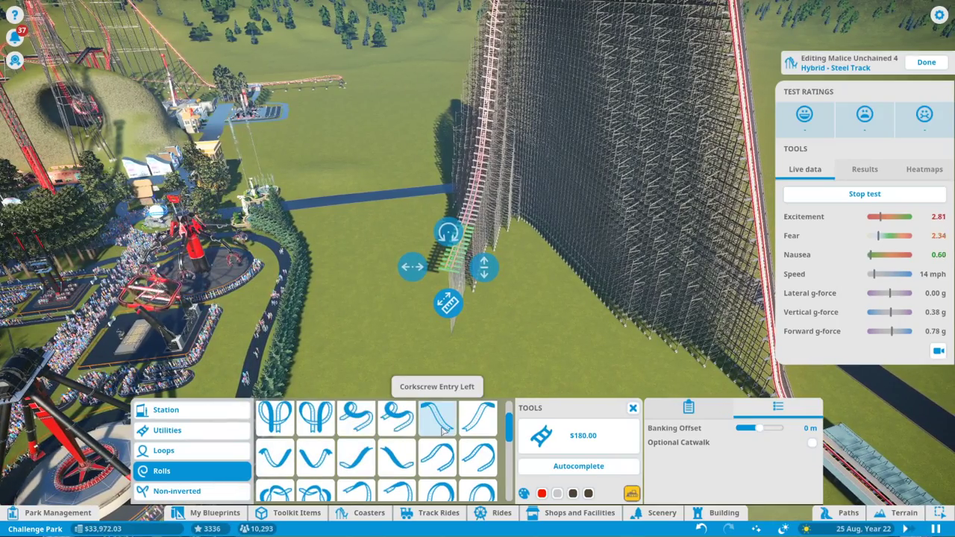
{"action": "left_click", "coordinate": [441, 422]}
{"action": "left_click", "coordinate": [475, 424]}
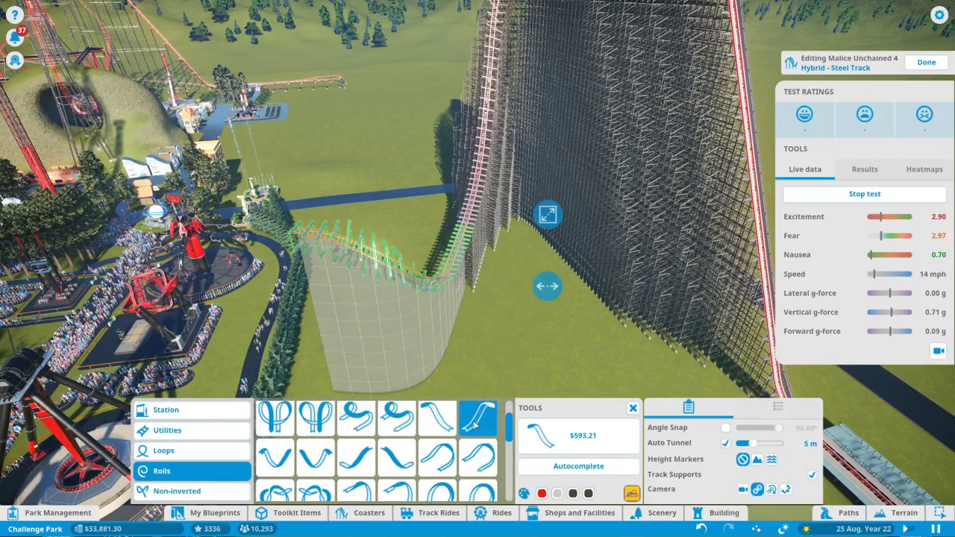
{"action": "left_click", "coordinate": [436, 418]}
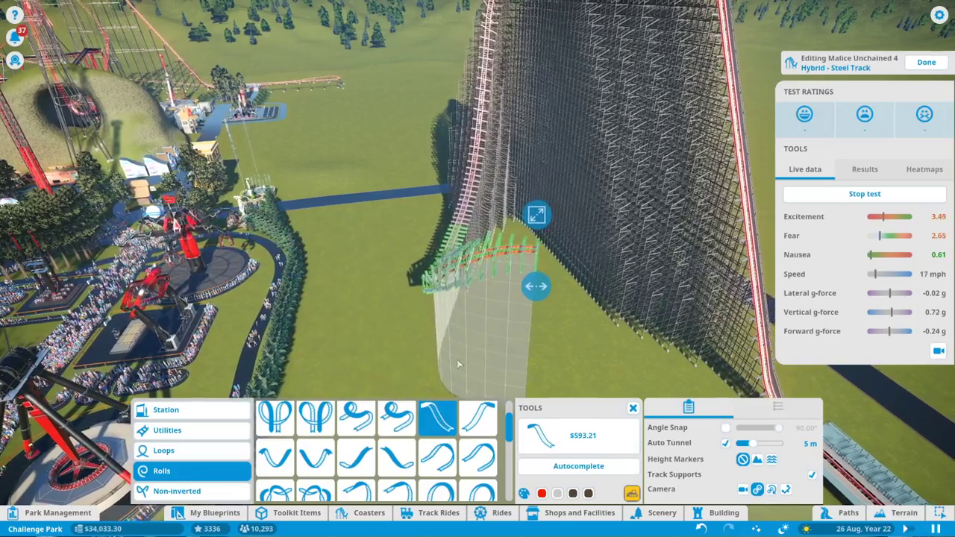
{"action": "mouse_move", "coordinate": [477, 285]}
{"action": "left_mouse_down"}
{"action": "mouse_move", "coordinate": [437, 291]}
{"action": "mouse_move", "coordinate": [525, 276]}
{"action": "left_mouse_up"}
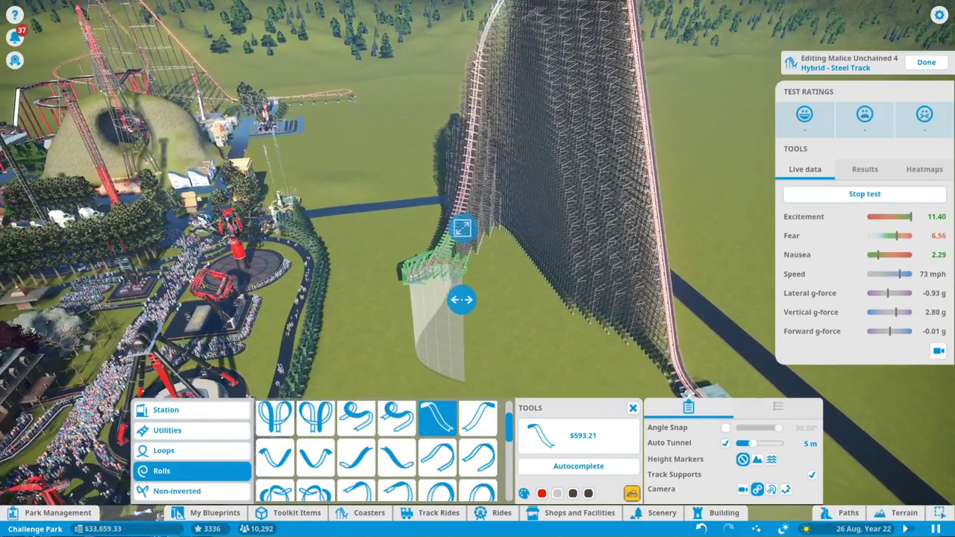
{"action": "key", "text": "q"}
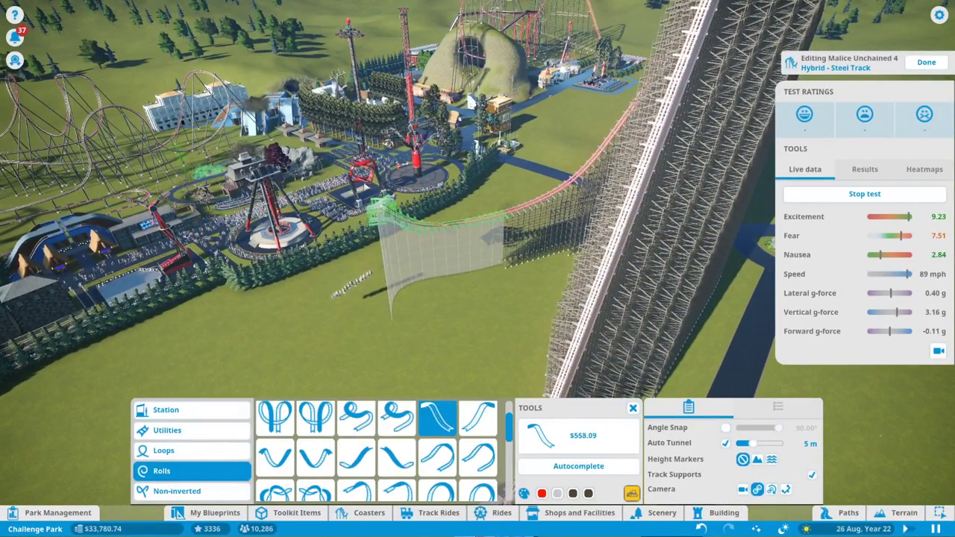
{"action": "key", "text": "q"}
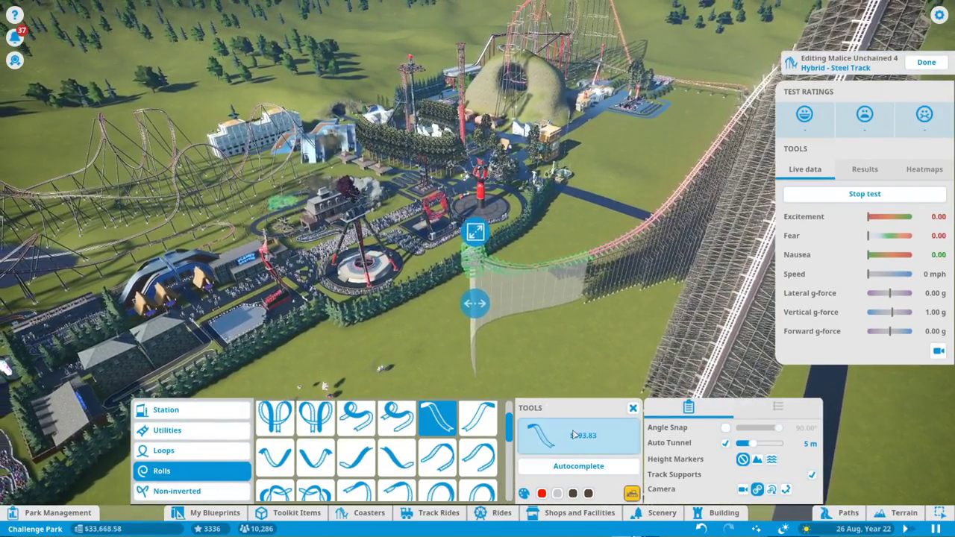
{"action": "left_click", "coordinate": [473, 246]}
Step: Build the Corkscrew Exit Left to finish the corkscrew
{"action": "left_click", "coordinate": [357, 457]}
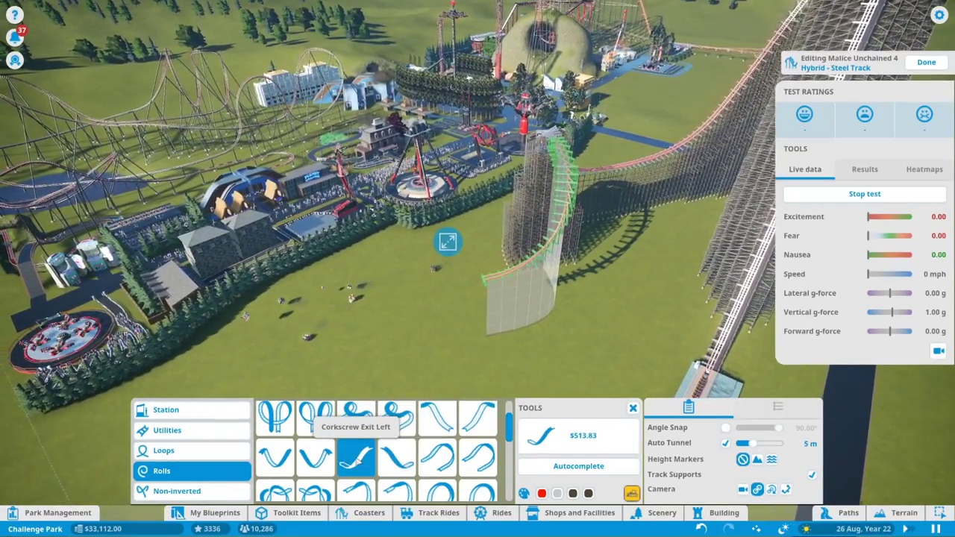
{"action": "key", "text": "e"}
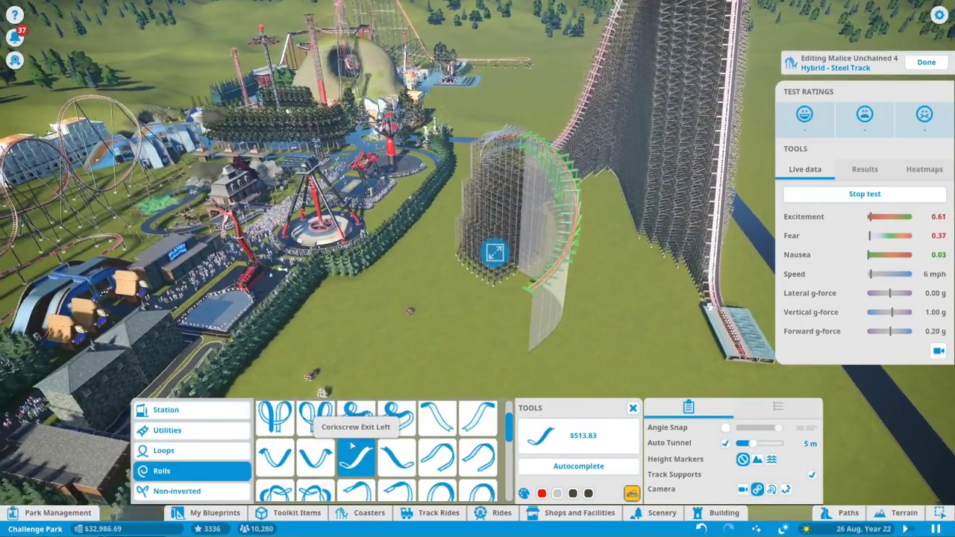
{"action": "left_click", "coordinate": [563, 441]}
{"action": "left_click", "coordinate": [168, 430]}
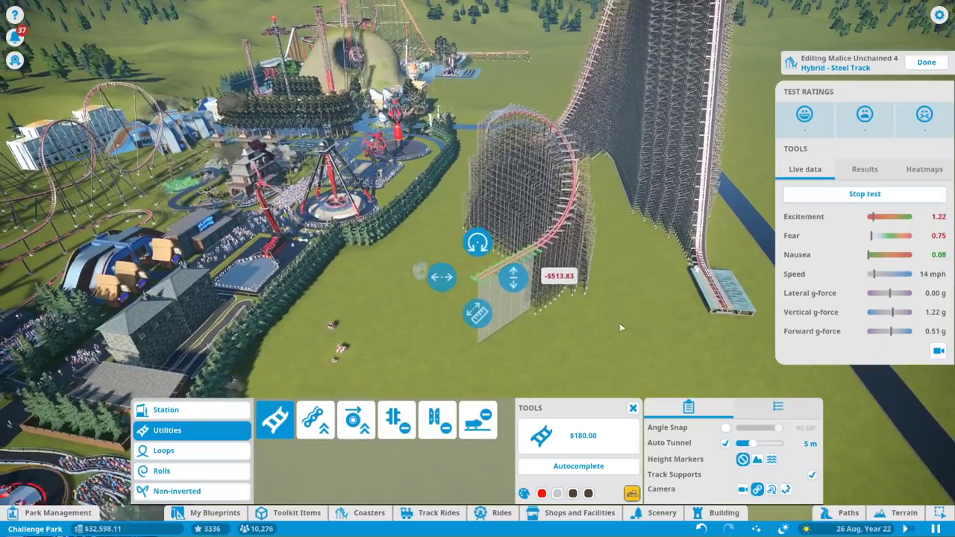
{"action": "key", "text": "q"}
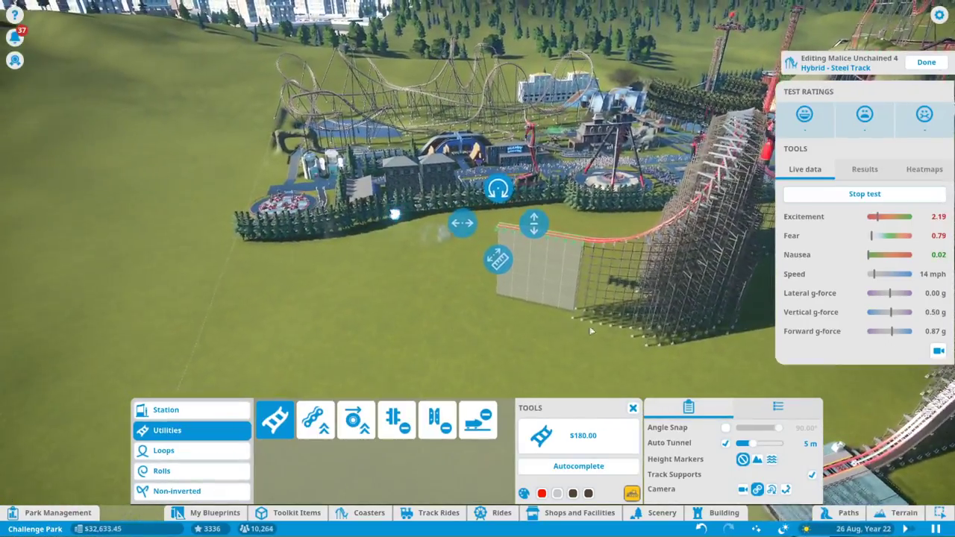
{"action": "left_click", "coordinate": [177, 492]}
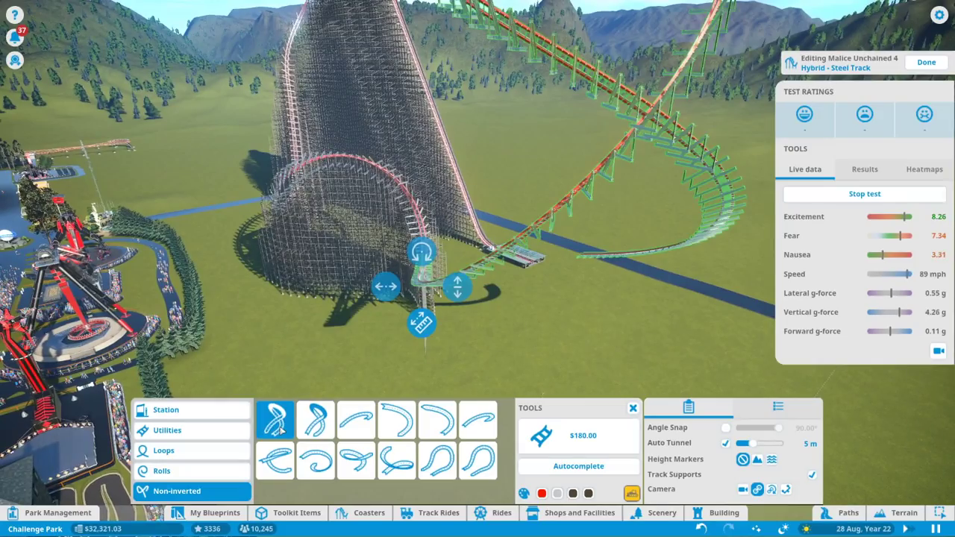
Step: Build a Figure-of-8 Helix Left spiralling down around the support tower
{"action": "left_click", "coordinate": [275, 421]}
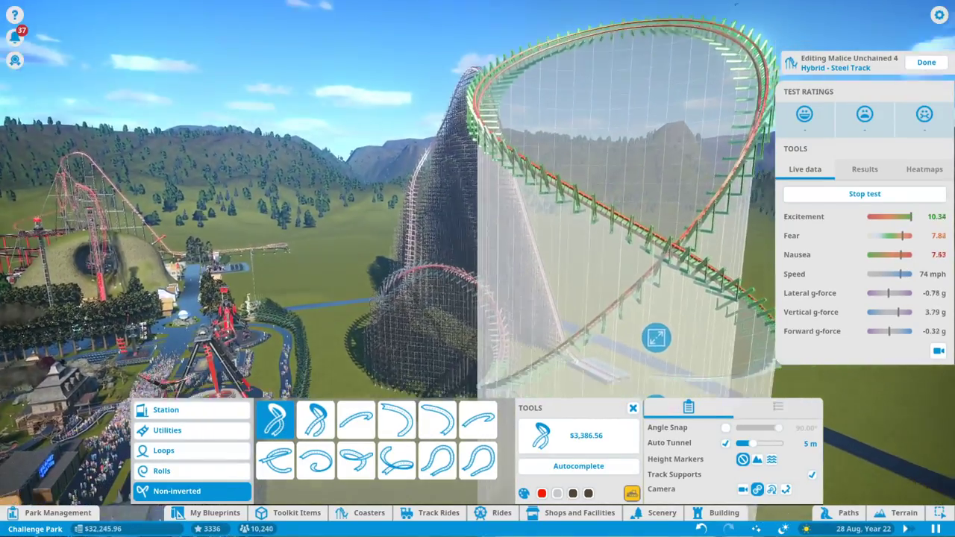
{"action": "key", "text": "q"}
{"action": "key", "text": "Delete"}
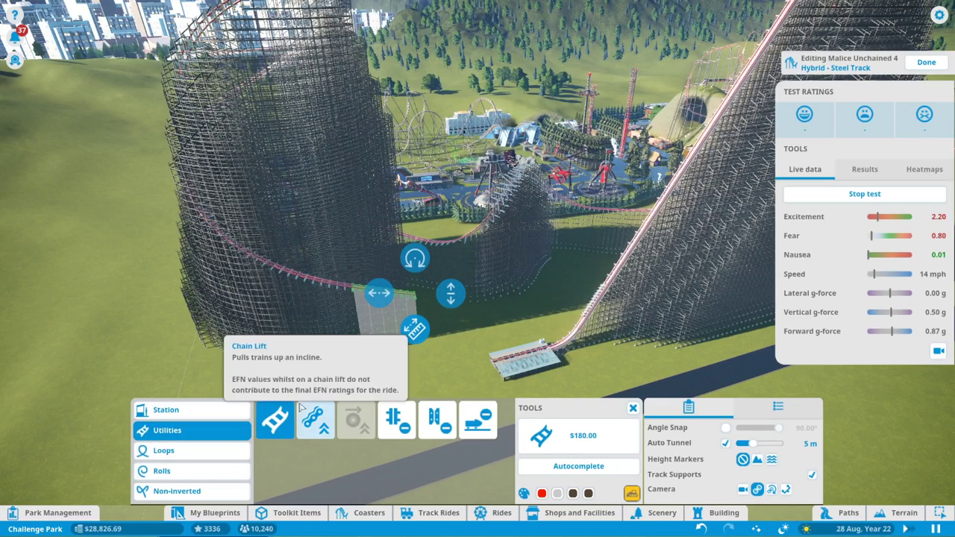
Step: Build a knot roll element from the Rolls pieces after the helix, checking its clearance
{"action": "left_click", "coordinate": [180, 454]}
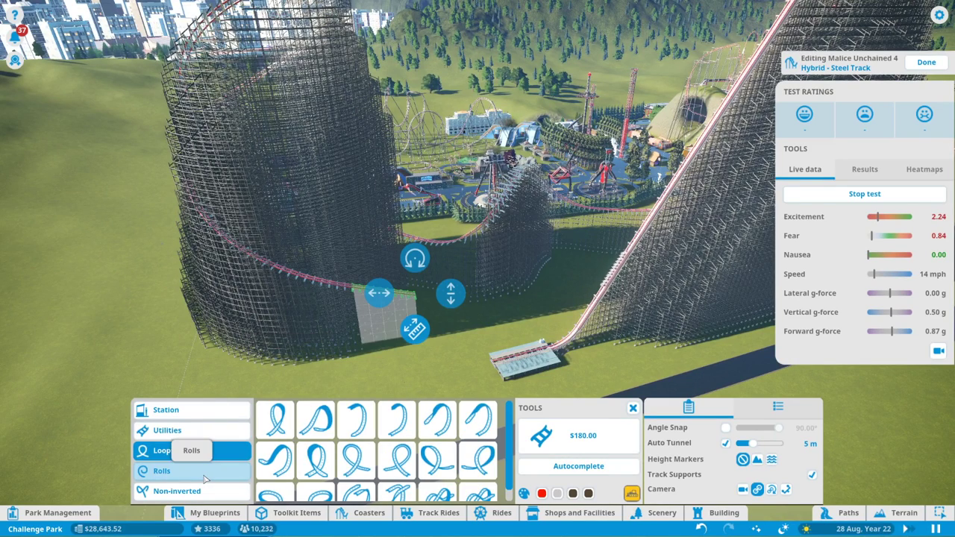
{"action": "left_click", "coordinate": [204, 479]}
{"action": "scroll", "coordinate": [373, 461], "scroll_direction": "down", "scroll_amount": 1}
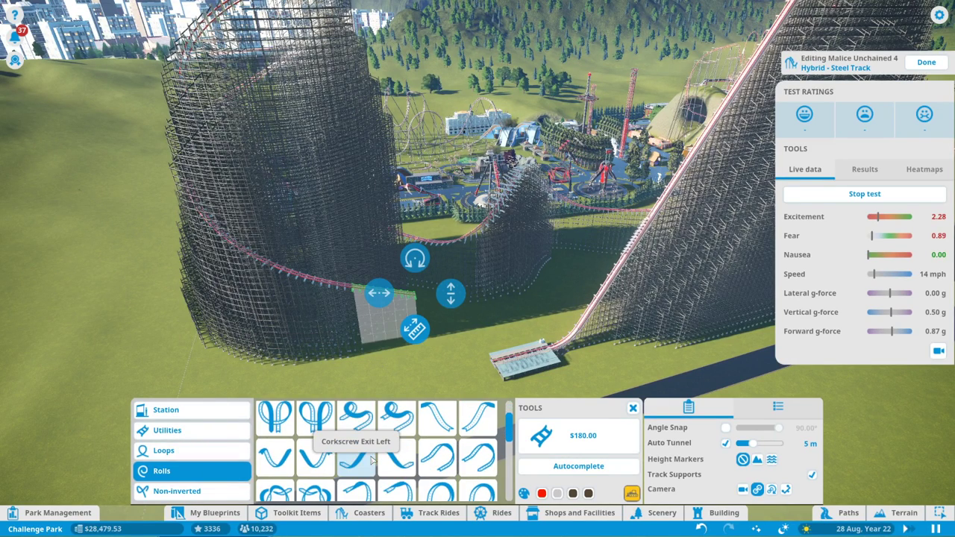
{"action": "scroll", "coordinate": [365, 456], "scroll_direction": "down", "scroll_amount": 5}
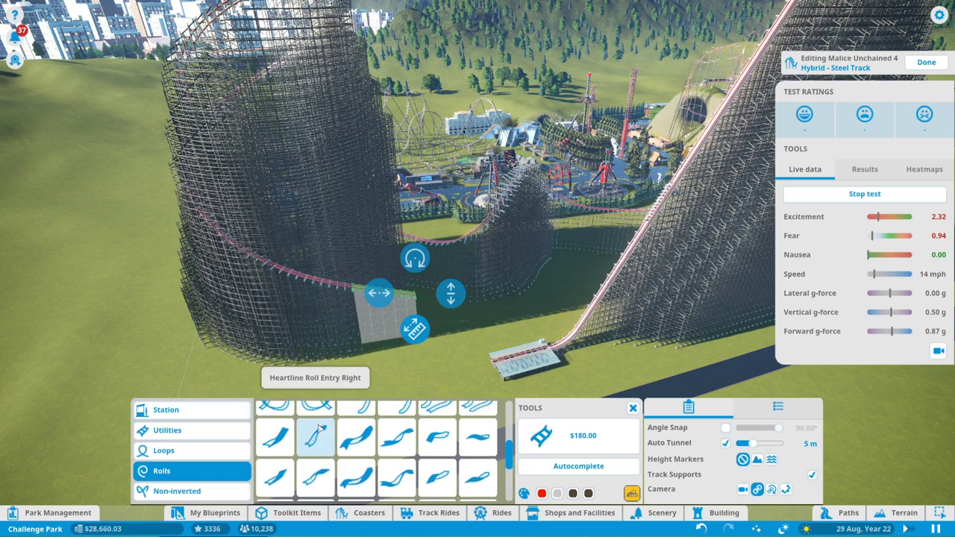
{"action": "scroll", "coordinate": [319, 428], "scroll_direction": "up", "scroll_amount": 1}
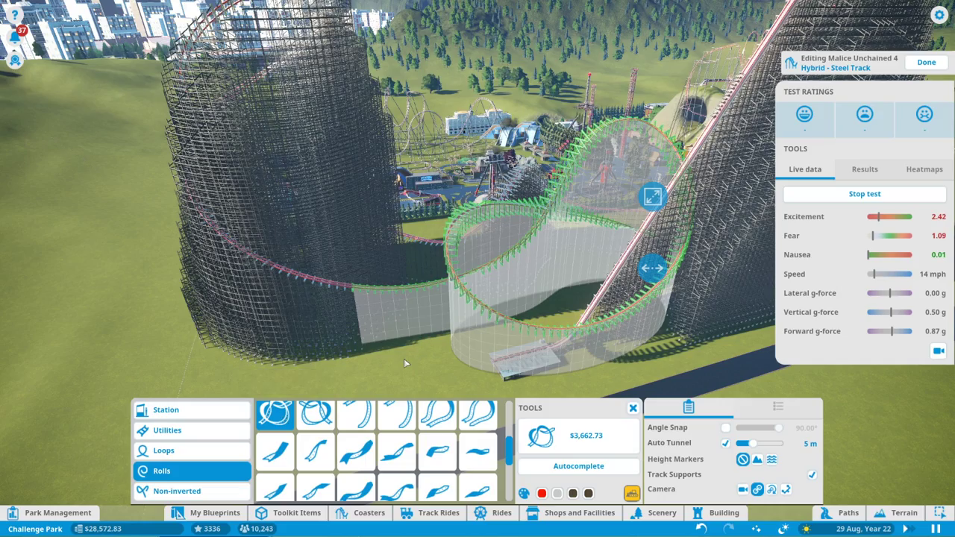
{"action": "key", "text": "e"}
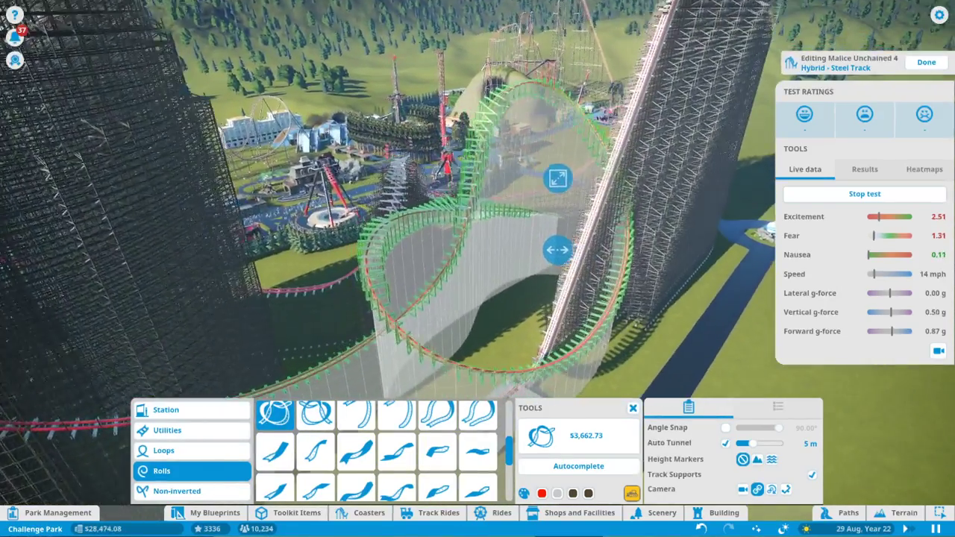
{"action": "key", "text": "e"}
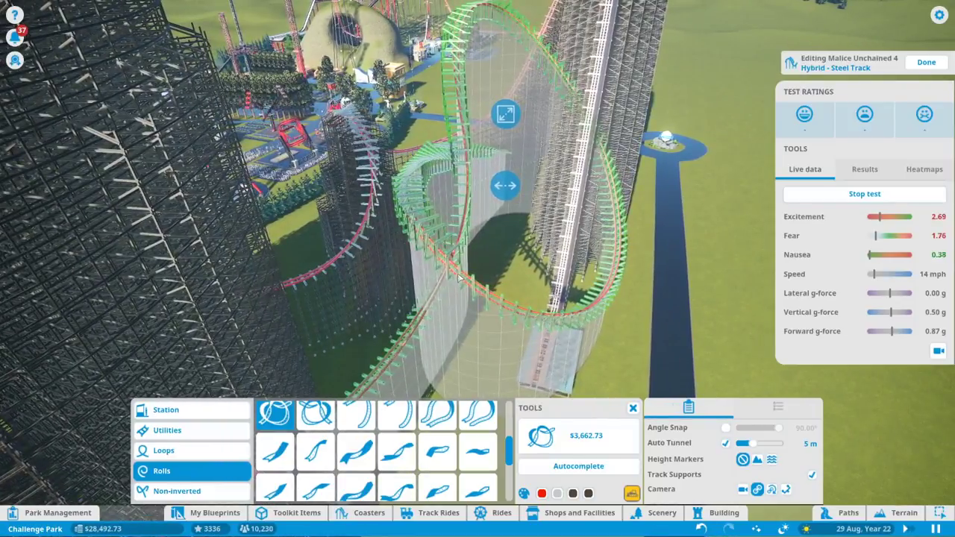
{"action": "left_click", "coordinate": [527, 149]}
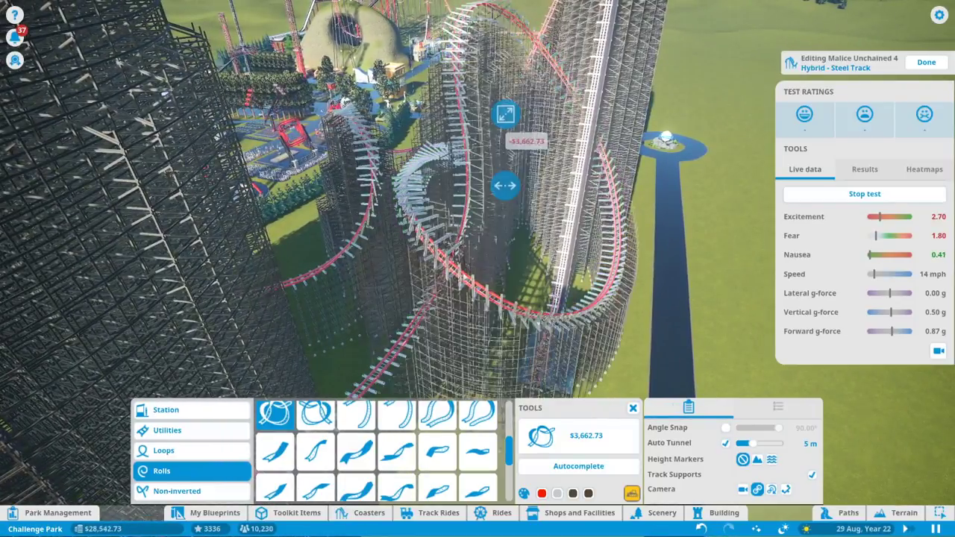
{"action": "key", "text": "e"}
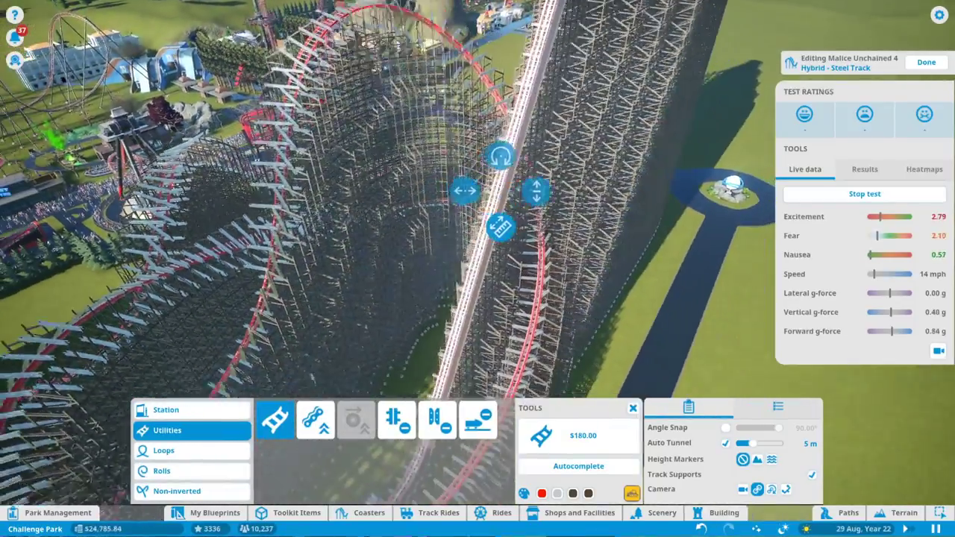
{"action": "key", "text": "e"}
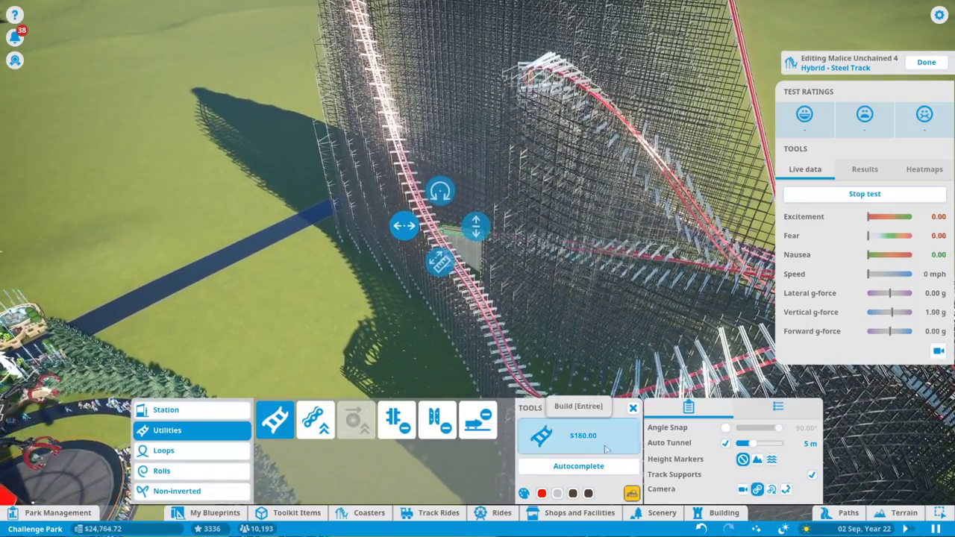
Step: Run Autocomplete to compute a route closing the circuit, then cancel its preview
{"action": "left_click", "coordinate": [573, 468]}
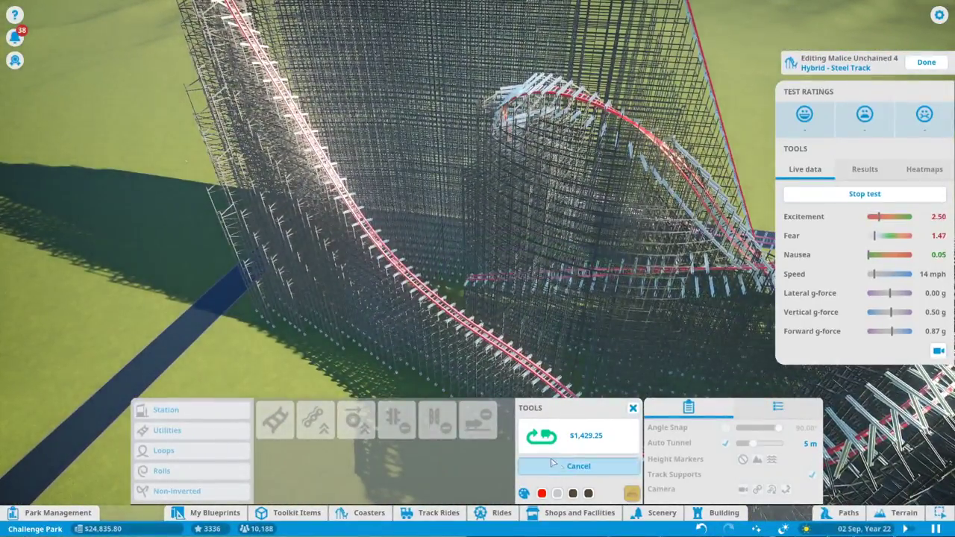
{"action": "left_click", "coordinate": [553, 465]}
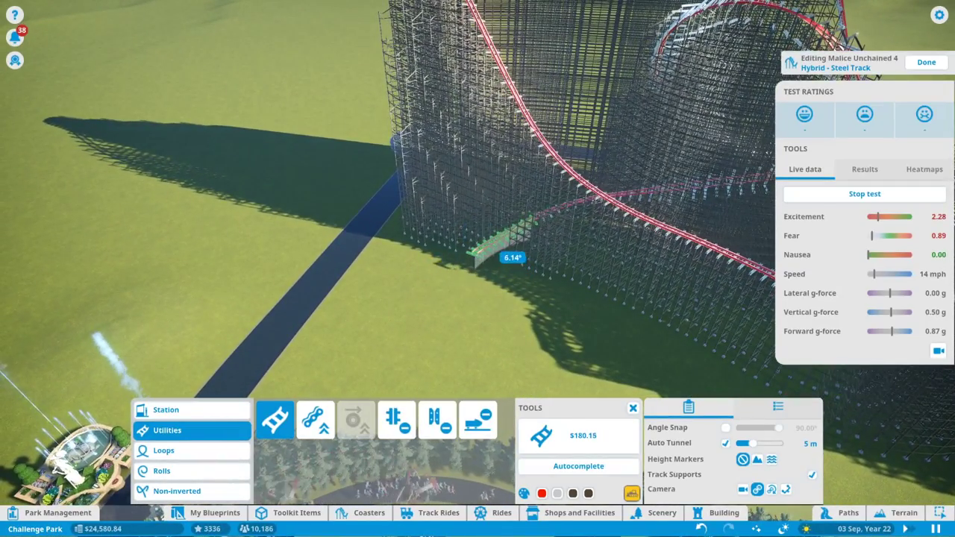
Step: Re-tilt the unfinished track end near the ground beside the tower
{"action": "left_click_drag", "start_coordinate": [512, 258], "coordinate": [512, 268]}
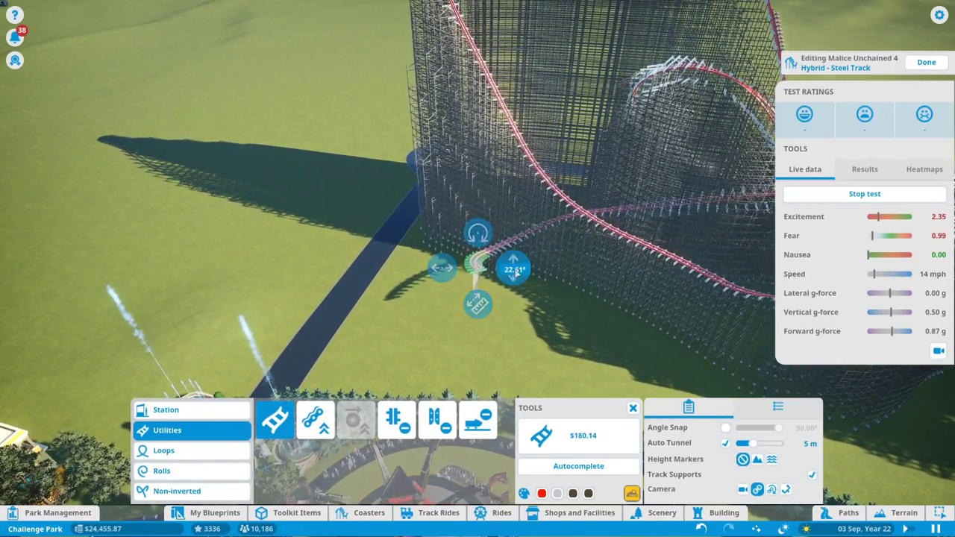
{"action": "left_click_drag", "start_coordinate": [518, 301], "coordinate": [518, 301]}
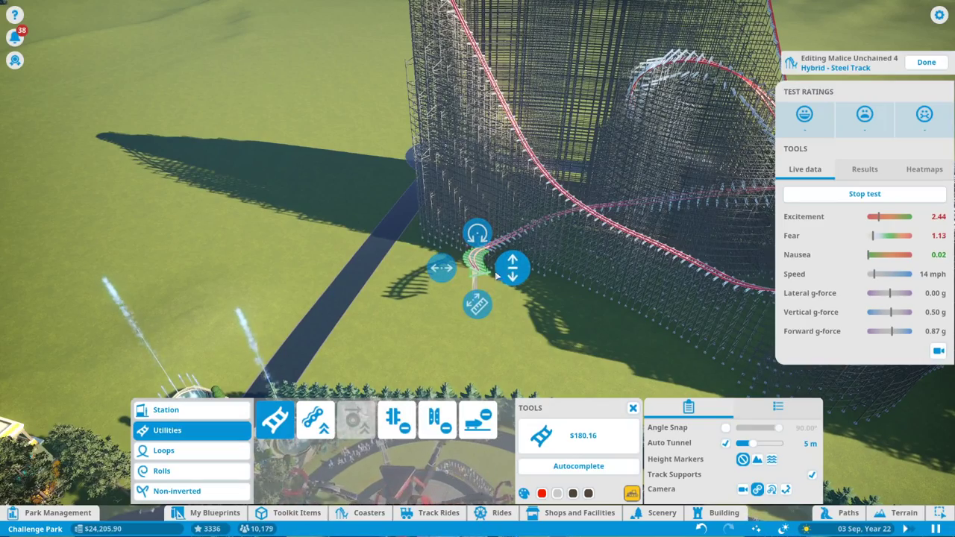
{"action": "key", "text": "q"}
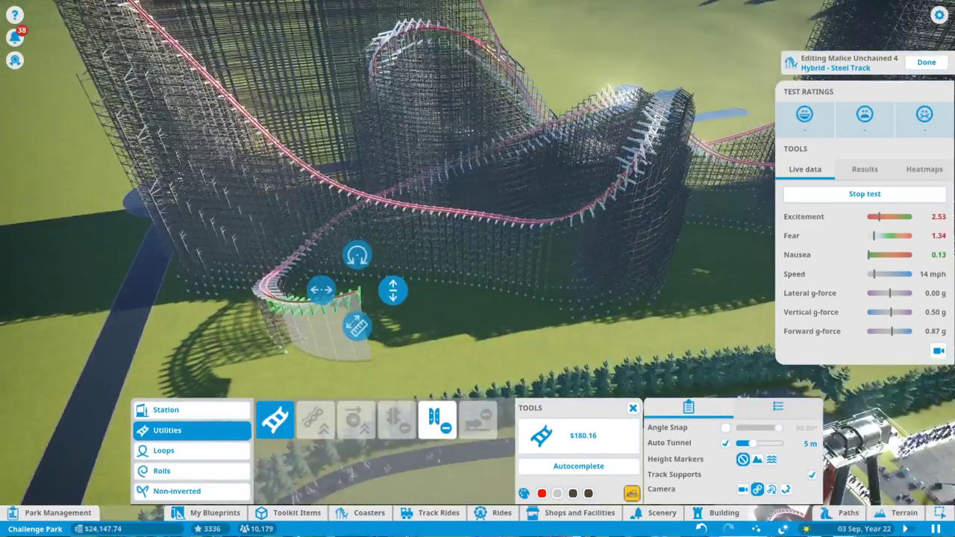
{"action": "key", "text": "q"}
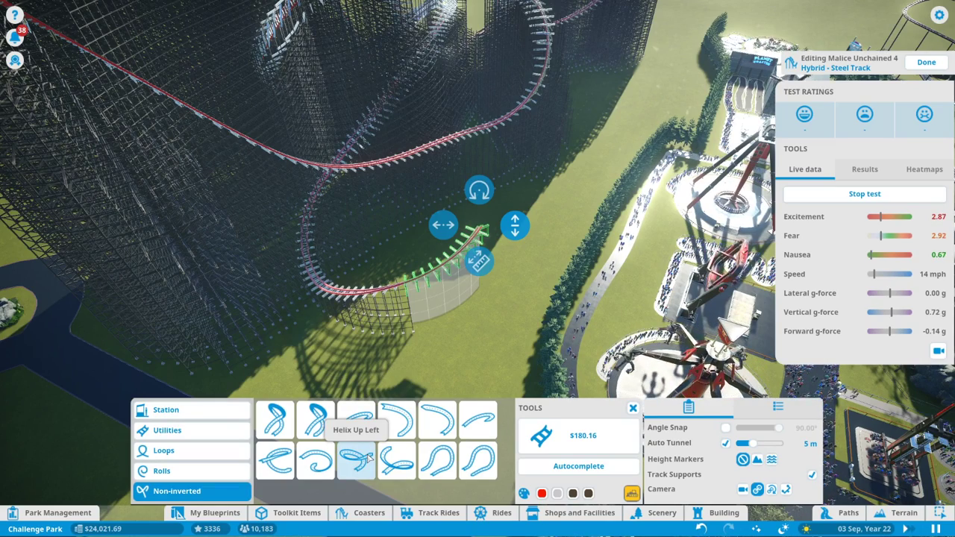
Step: Try Overbanked Turn Left and Right, then place a non-inverted loop piece costing $1,003.56
{"action": "left_click", "coordinate": [434, 469]}
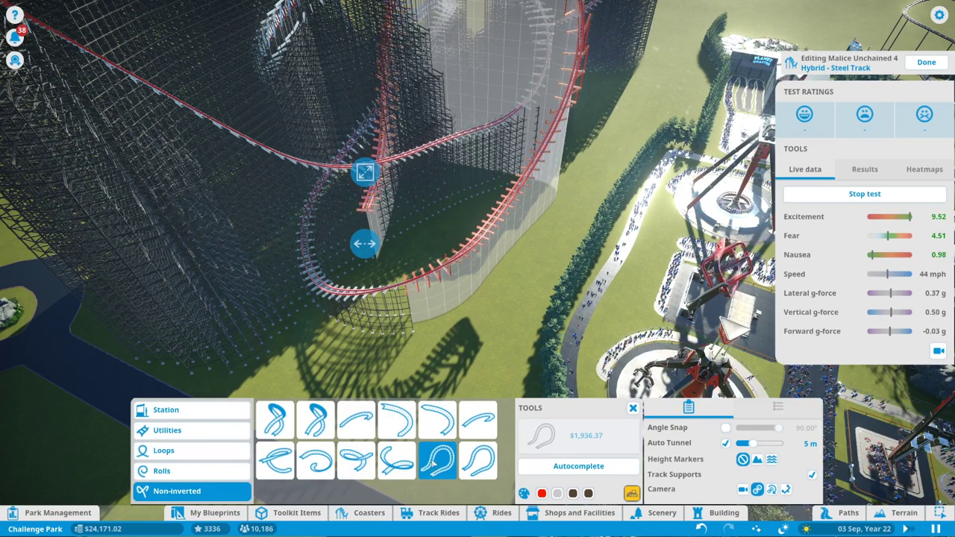
{"action": "left_click", "coordinate": [478, 461]}
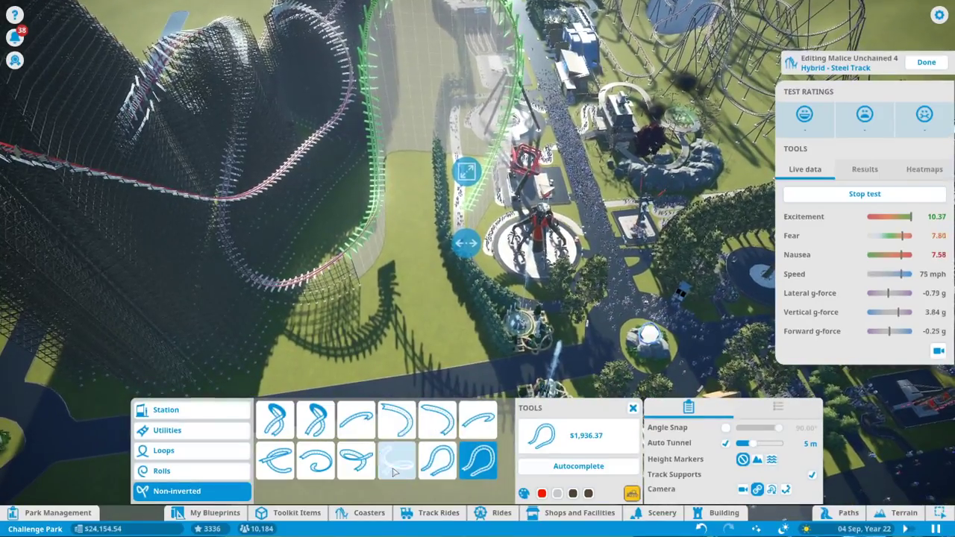
{"action": "left_click", "coordinate": [395, 465]}
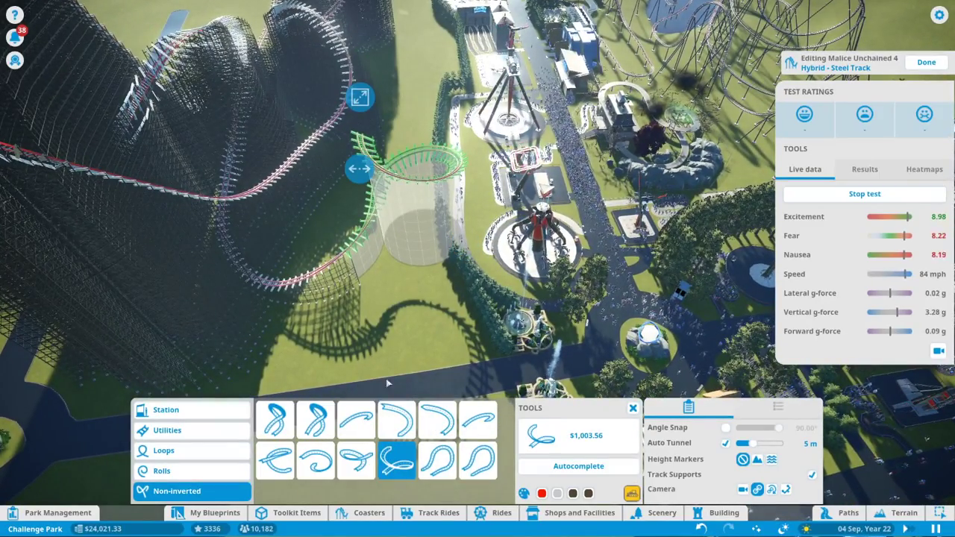
{"action": "left_click", "coordinate": [359, 459]}
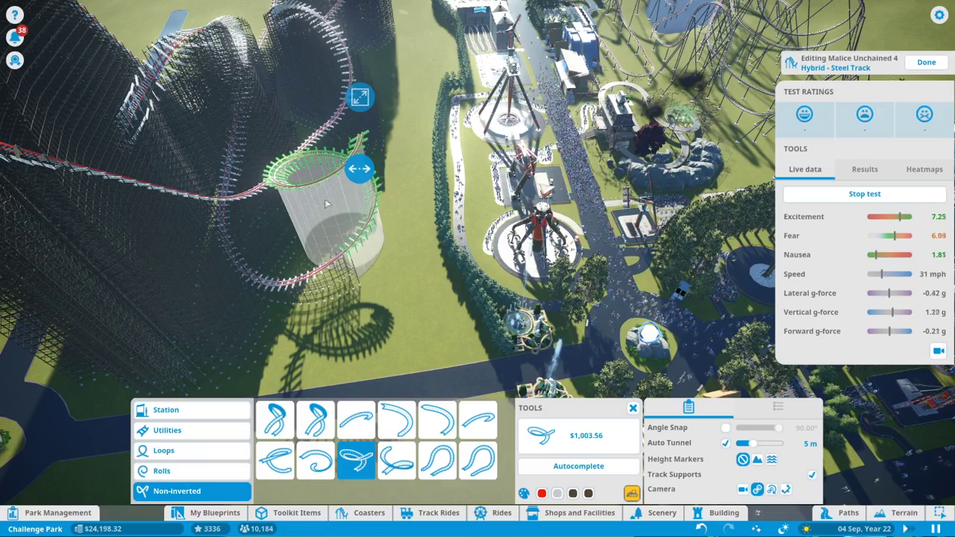
{"action": "left_click", "coordinate": [312, 182]}
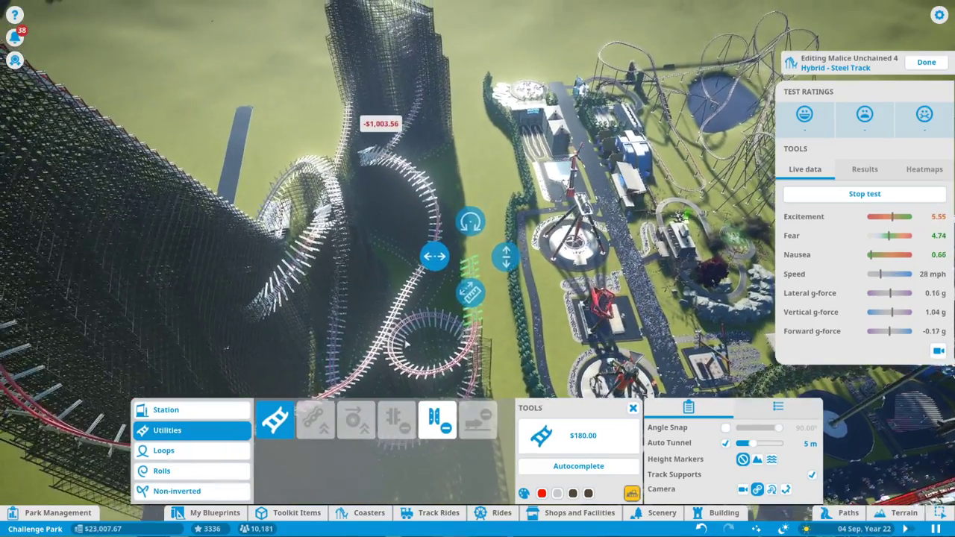
Step: Try Autocomplete again, cancel the preview, and bring the track end into view
{"action": "left_click", "coordinate": [543, 465]}
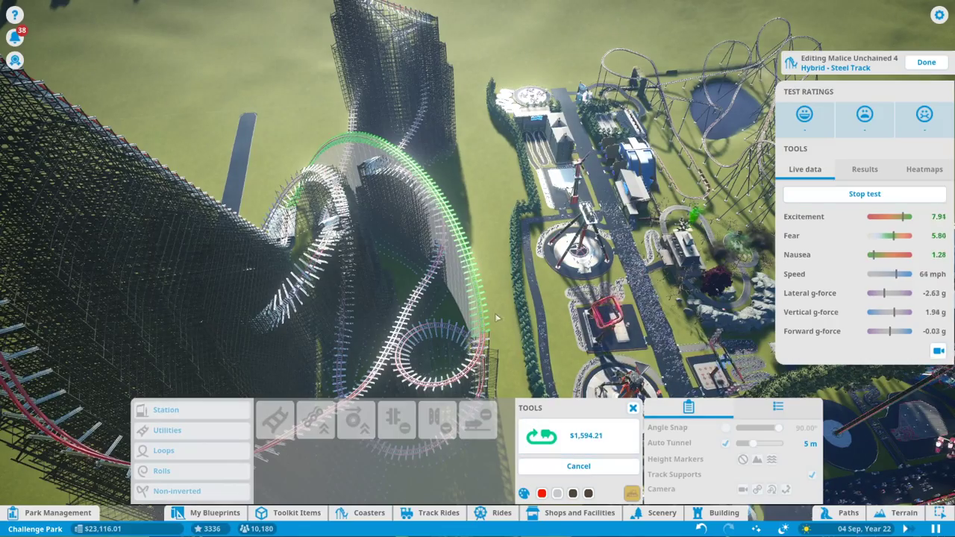
{"action": "left_click", "coordinate": [576, 466]}
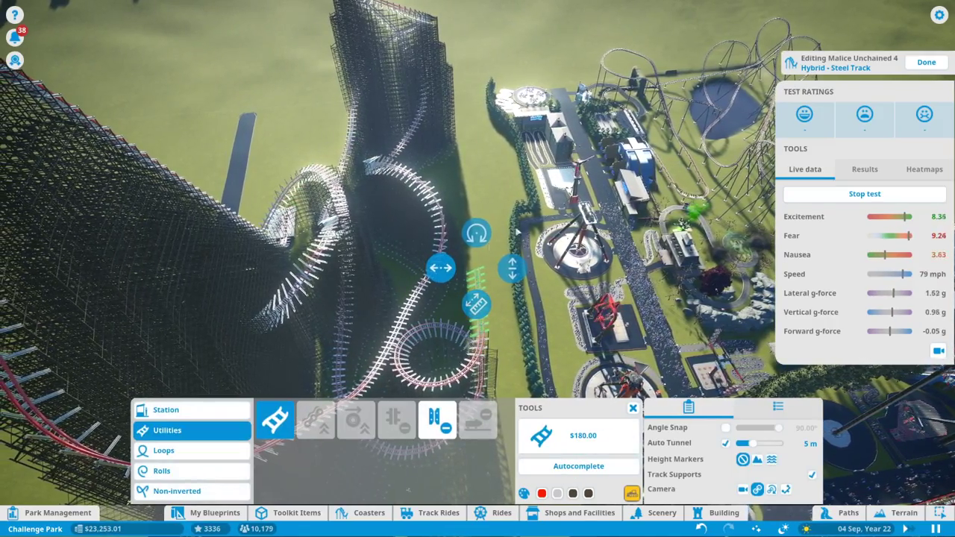
{"action": "key", "text": "q"}
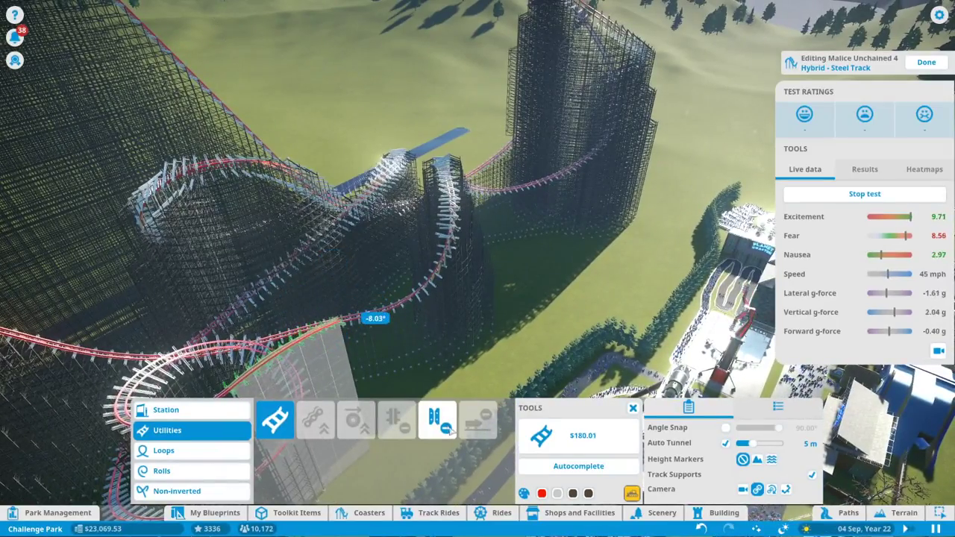
{"action": "scroll", "coordinate": [388, 224], "scroll_direction": "up", "scroll_amount": 5}
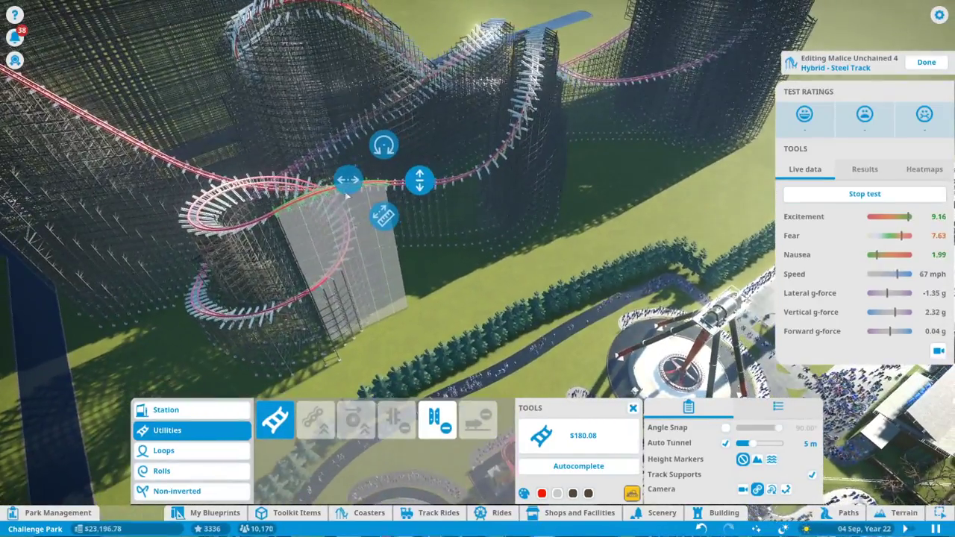
{"action": "mouse_move", "coordinate": [306, 193]}
{"action": "left_mouse_down"}
{"action": "mouse_move", "coordinate": [459, 272]}
{"action": "mouse_move", "coordinate": [478, 258]}
{"action": "mouse_move", "coordinate": [508, 258]}
{"action": "mouse_move", "coordinate": [521, 270]}
{"action": "mouse_move", "coordinate": [544, 196]}
{"action": "mouse_move", "coordinate": [568, 224]}
{"action": "left_mouse_up"}
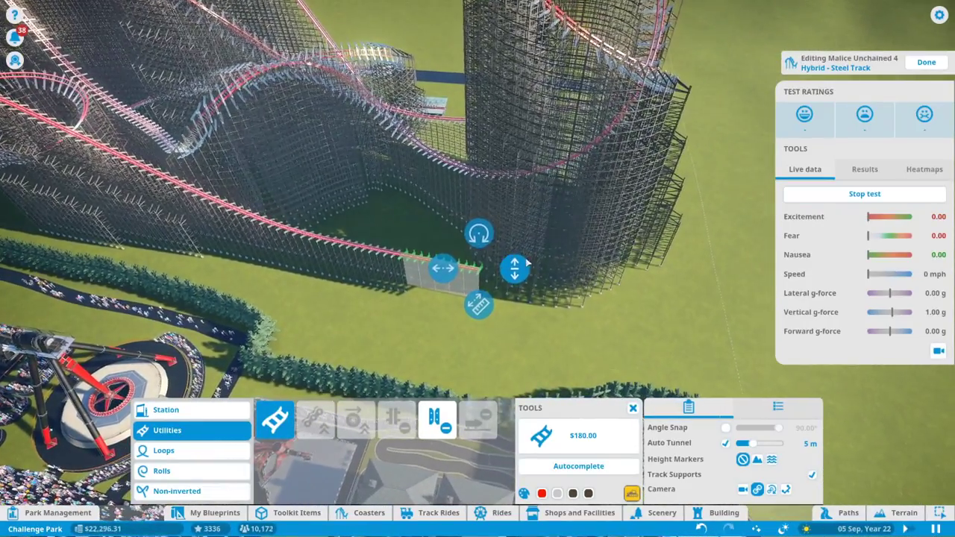
Step: Add another track piece and turn and pitch its end upward beside the tower
{"action": "left_click", "coordinate": [508, 261]}
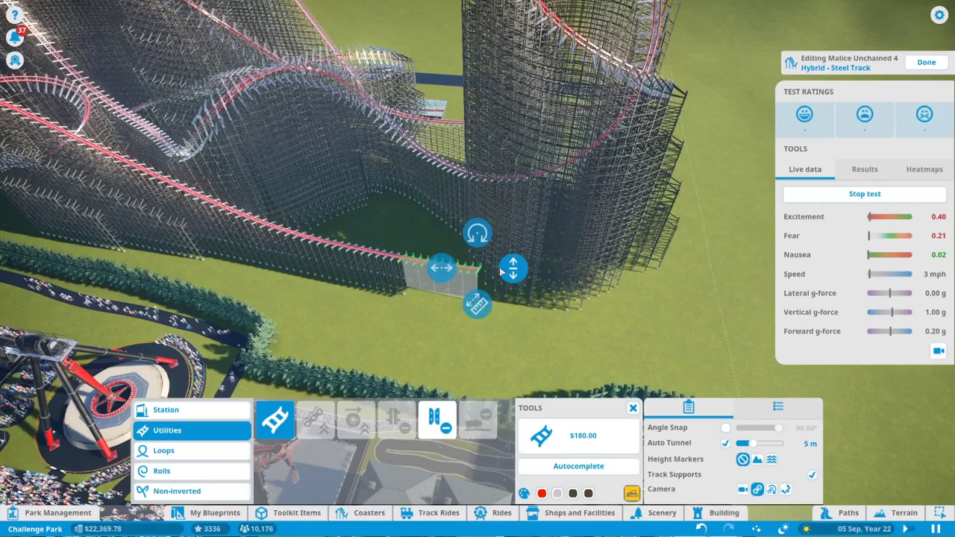
{"action": "left_click_drag", "start_coordinate": [507, 243], "coordinate": [493, 257]}
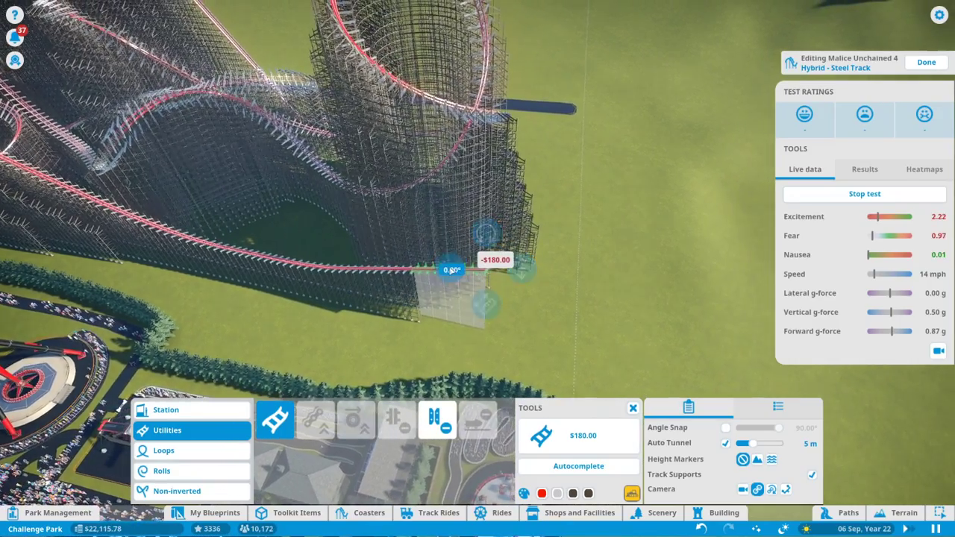
{"action": "mouse_move", "coordinate": [450, 269]}
{"action": "left_mouse_down"}
{"action": "mouse_move", "coordinate": [391, 252]}
{"action": "mouse_move", "coordinate": [485, 249]}
{"action": "mouse_move", "coordinate": [470, 242]}
{"action": "left_mouse_up"}
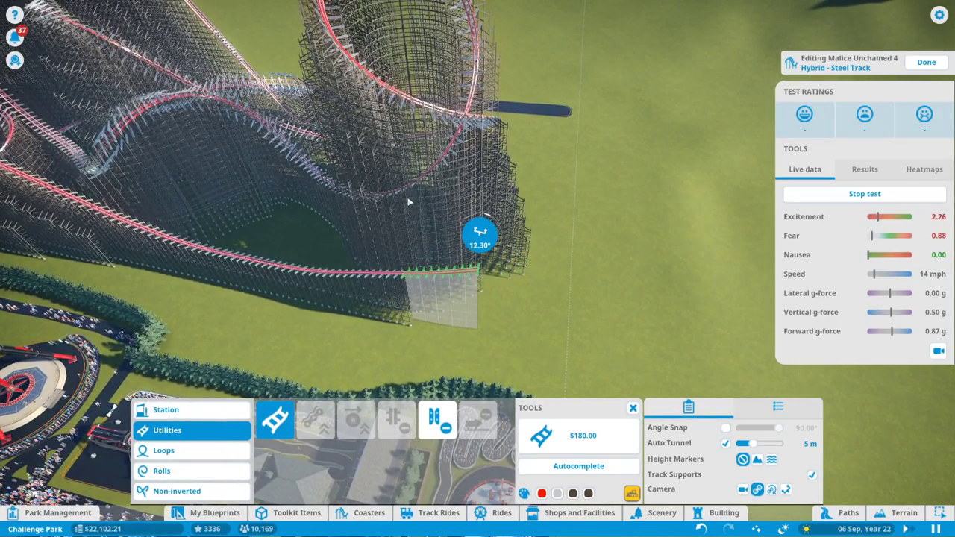
{"action": "left_click_drag", "start_coordinate": [598, 273], "coordinate": [597, 273]}
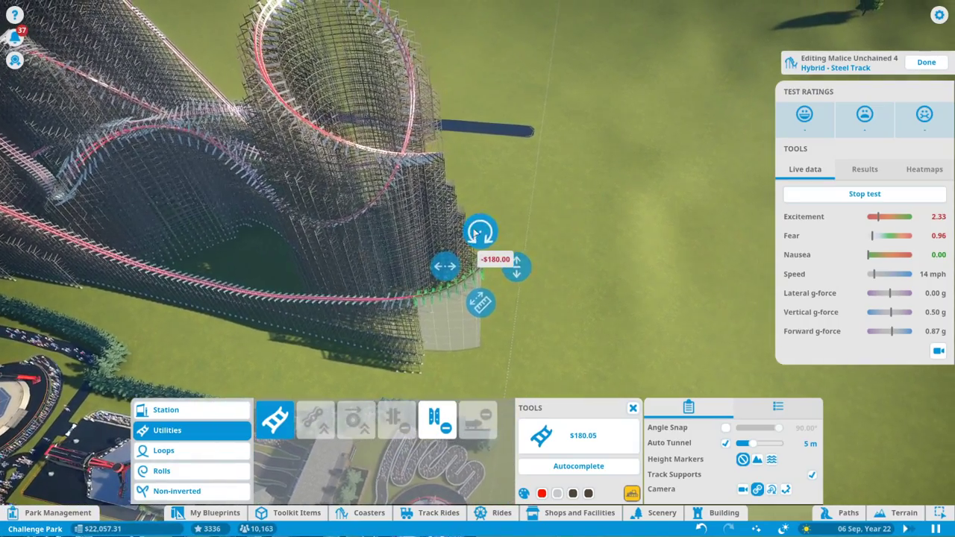
{"action": "mouse_move", "coordinate": [475, 233]}
{"action": "left_mouse_down"}
{"action": "mouse_move", "coordinate": [517, 235]}
{"action": "mouse_move", "coordinate": [530, 265]}
{"action": "left_mouse_up"}
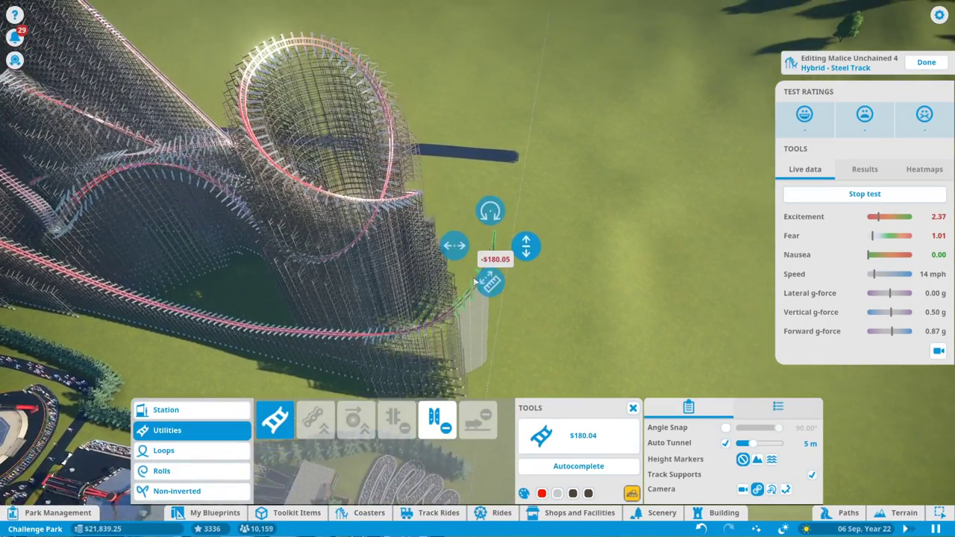
{"action": "left_click_drag", "start_coordinate": [515, 266], "coordinate": [526, 356]}
Step: Orbit around the tower and tilt the new track end's pitch
{"action": "key", "text": "q"}
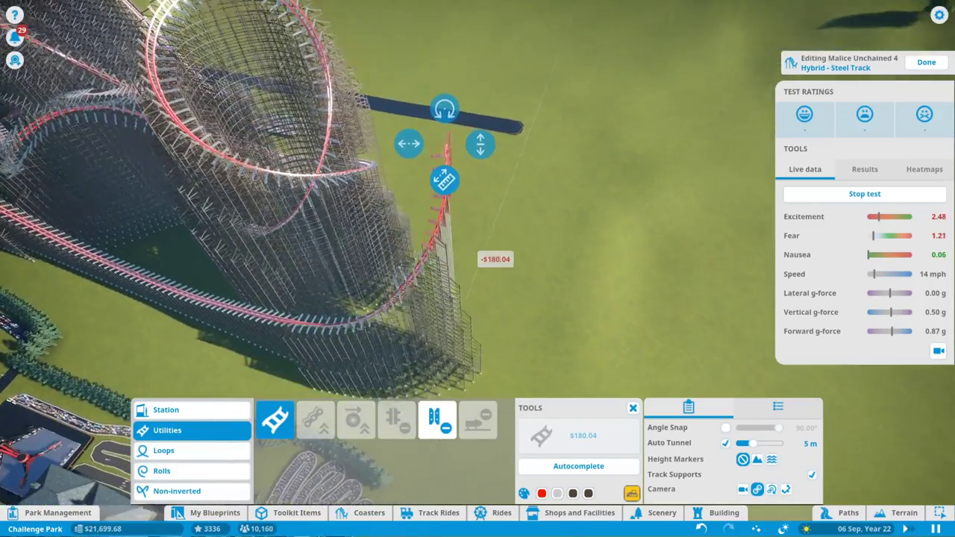
{"action": "key", "text": "q"}
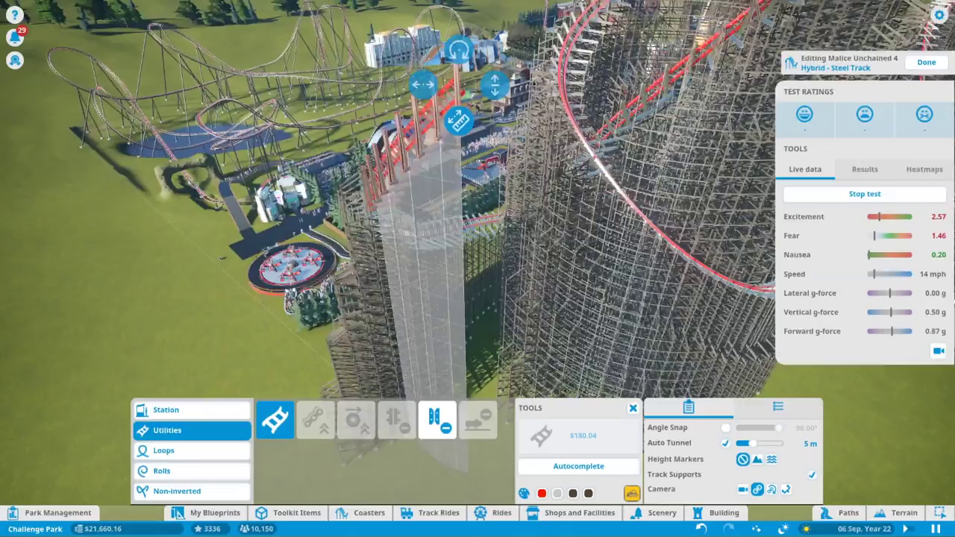
{"action": "key", "text": "q"}
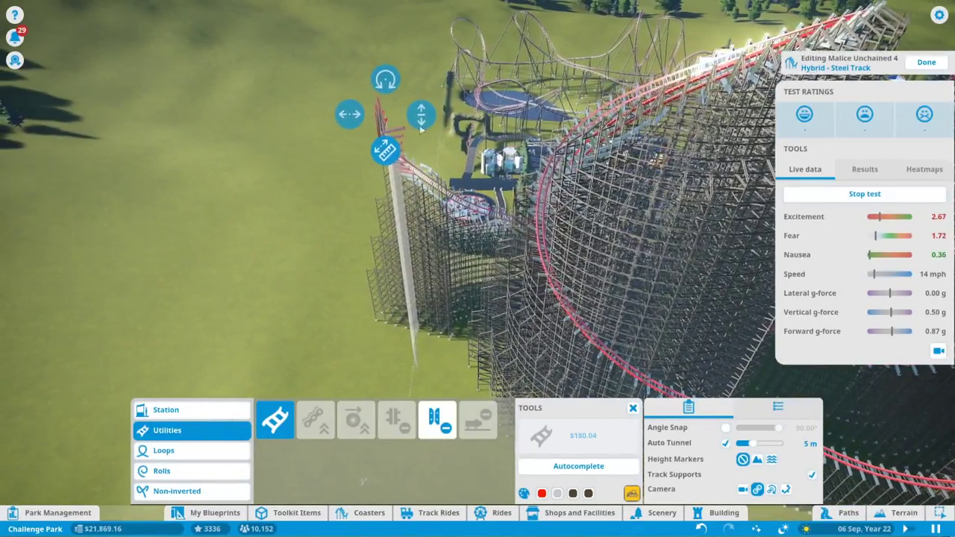
{"action": "mouse_move", "coordinate": [422, 111]}
{"action": "left_mouse_down"}
{"action": "mouse_move", "coordinate": [444, 113]}
{"action": "mouse_move", "coordinate": [485, 401]}
{"action": "left_mouse_up"}
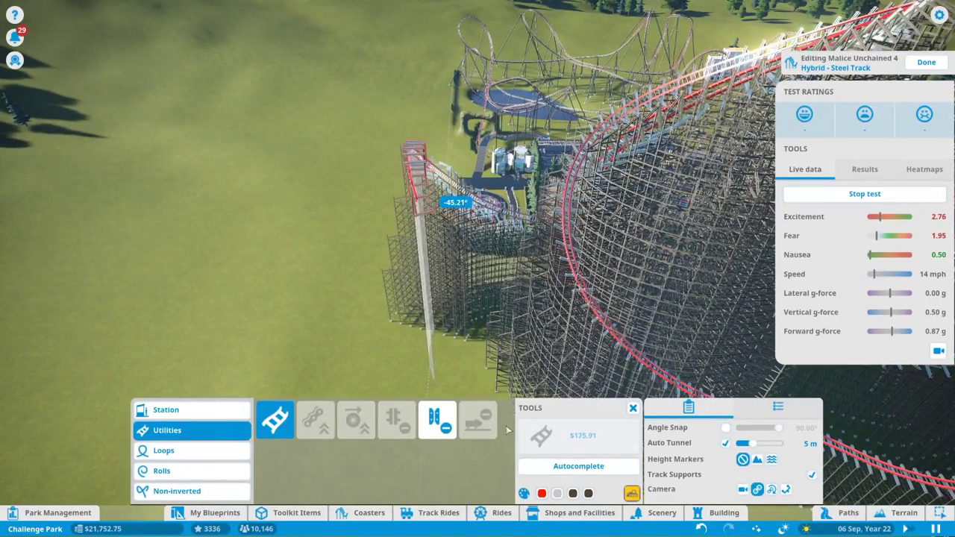
{"action": "left_click_drag", "start_coordinate": [508, 430], "coordinate": [507, 426]}
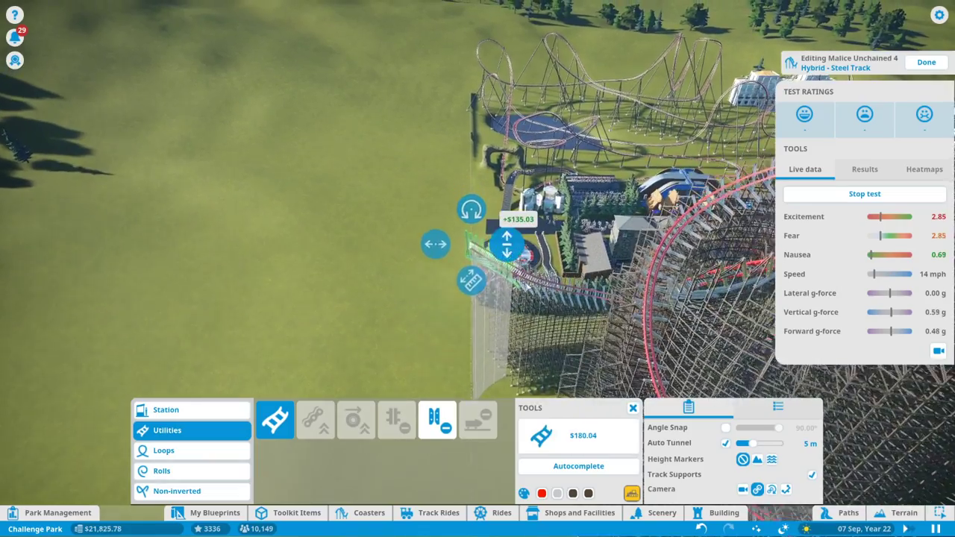
Step: Bank the track end to -64.58°, reshape it, then level the banking back to 0.00°
{"action": "mouse_move", "coordinate": [438, 262]}
{"action": "left_mouse_down"}
{"action": "mouse_move", "coordinate": [507, 294]}
{"action": "mouse_move", "coordinate": [447, 275]}
{"action": "mouse_move", "coordinate": [455, 271]}
{"action": "left_mouse_up"}
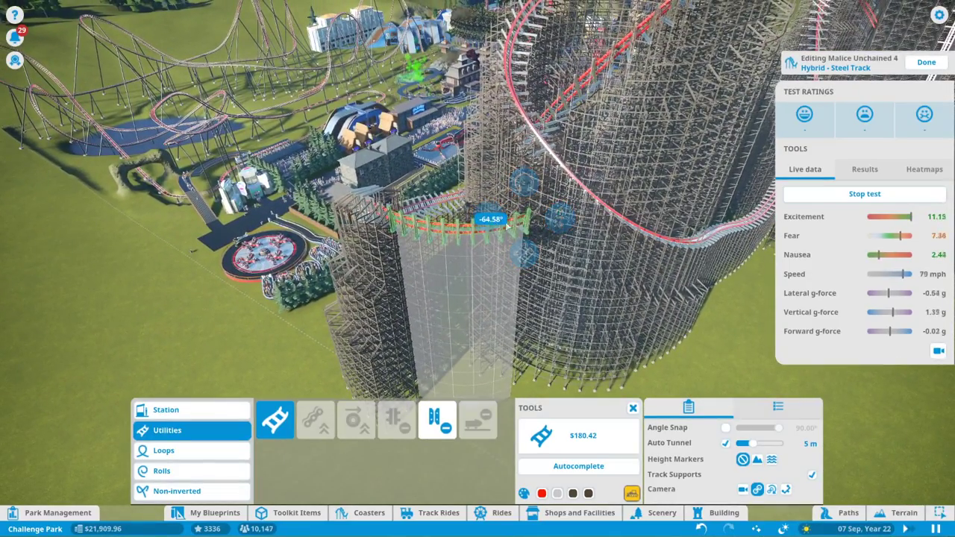
{"action": "mouse_move", "coordinate": [506, 224]}
{"action": "left_mouse_down"}
{"action": "mouse_move", "coordinate": [493, 209]}
{"action": "mouse_move", "coordinate": [510, 249]}
{"action": "mouse_move", "coordinate": [434, 233]}
{"action": "left_mouse_up"}
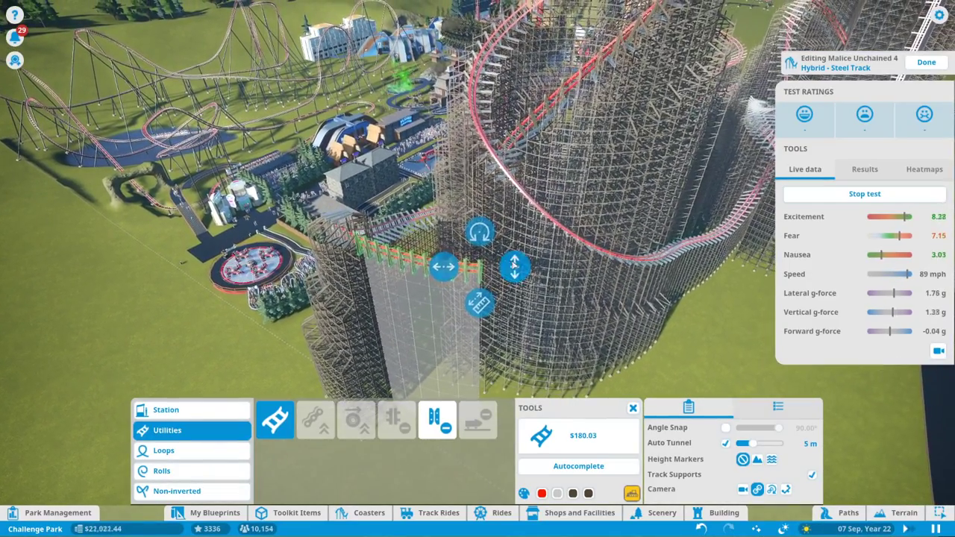
{"action": "mouse_move", "coordinate": [514, 267]}
{"action": "left_mouse_down"}
{"action": "mouse_move", "coordinate": [505, 299]}
{"action": "mouse_move", "coordinate": [472, 334]}
{"action": "left_mouse_up"}
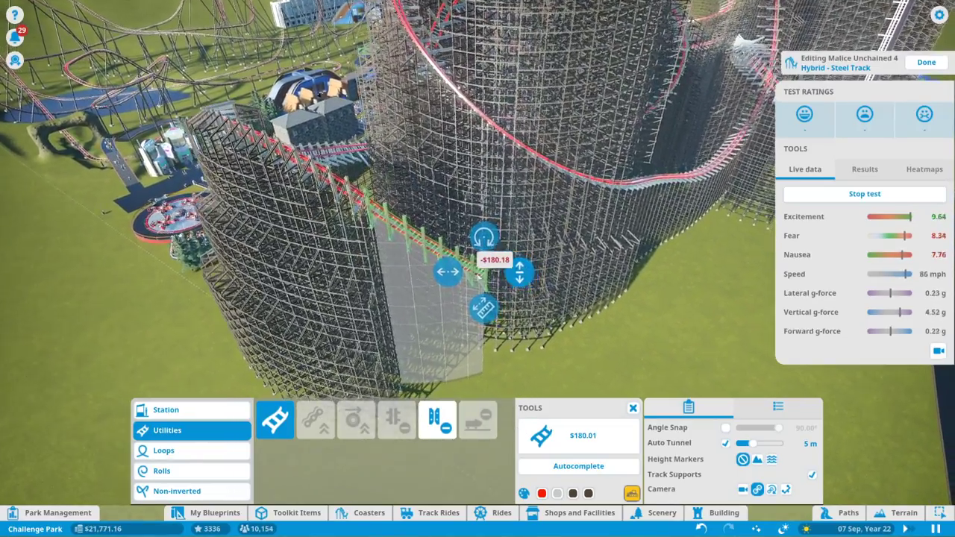
{"action": "mouse_move", "coordinate": [484, 239]}
{"action": "left_mouse_down"}
{"action": "mouse_move", "coordinate": [448, 269]}
{"action": "mouse_move", "coordinate": [332, 233]}
{"action": "left_mouse_up"}
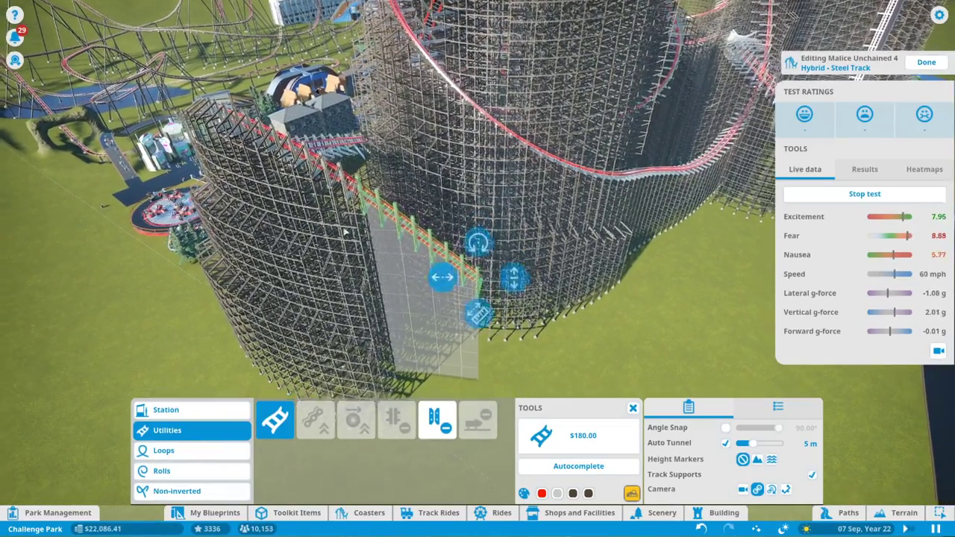
Step: Trial an automatic return to the station, then discard the preview
{"action": "left_click", "coordinate": [579, 466]}
{"action": "key", "text": "q"}
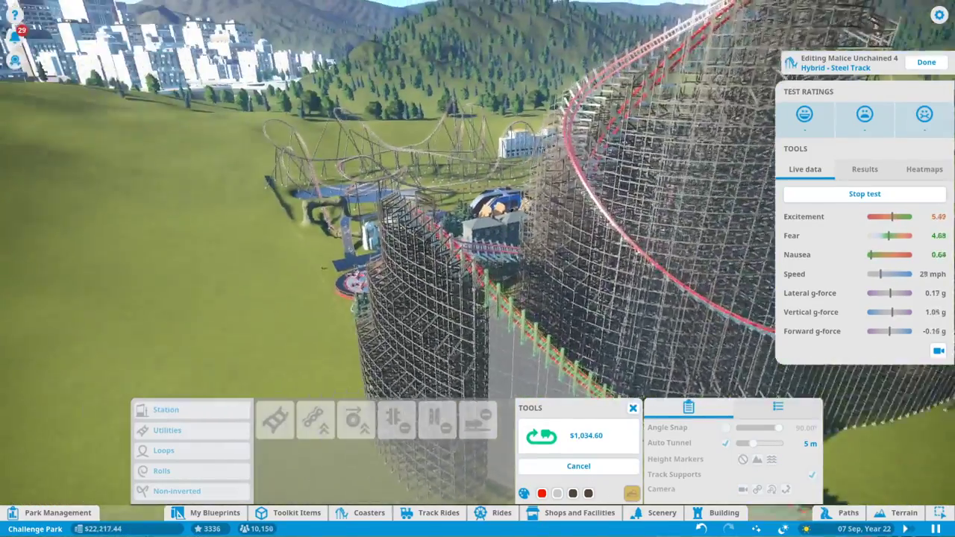
{"action": "key", "text": "q"}
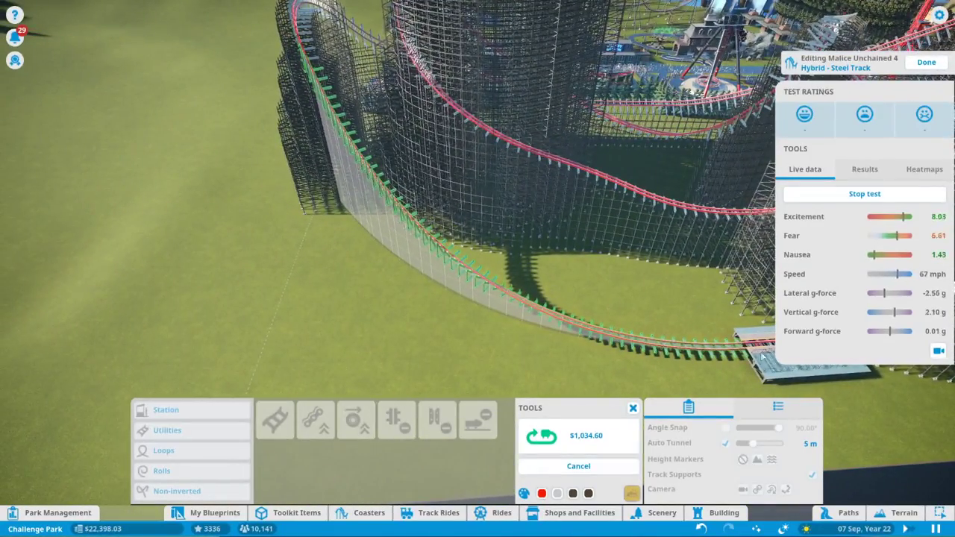
{"action": "key", "text": "Escape"}
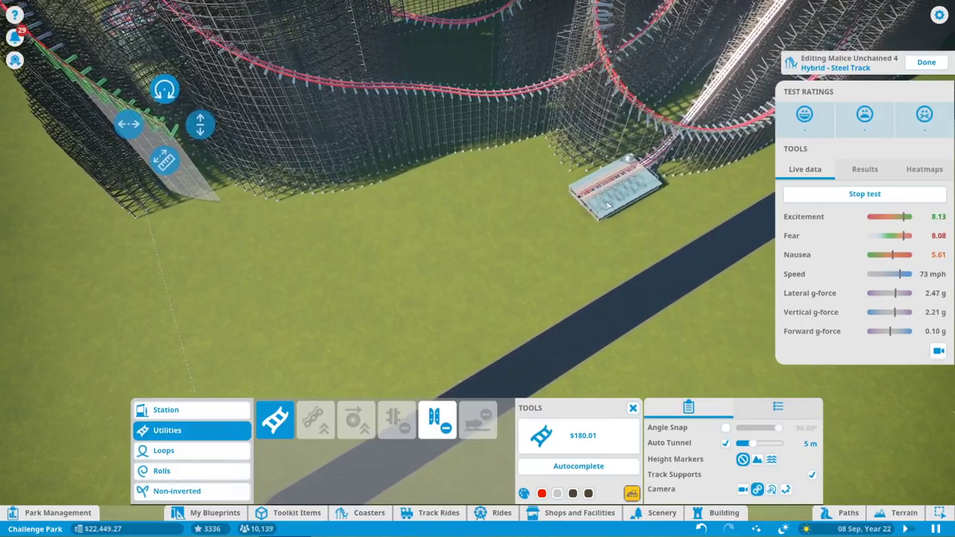
Step: Switch to the station end and build two $780 track pieces out from it
{"action": "left_click", "coordinate": [567, 213]}
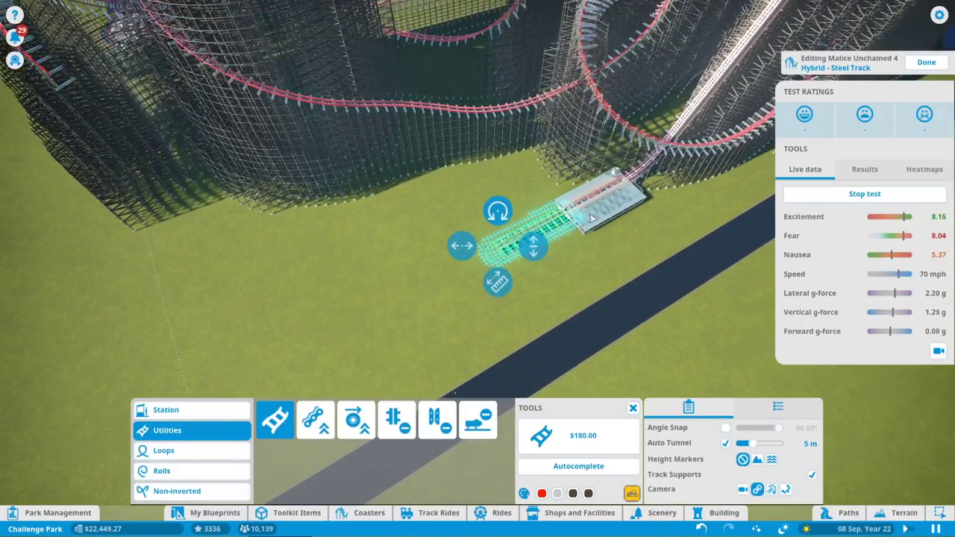
{"action": "key", "text": "q"}
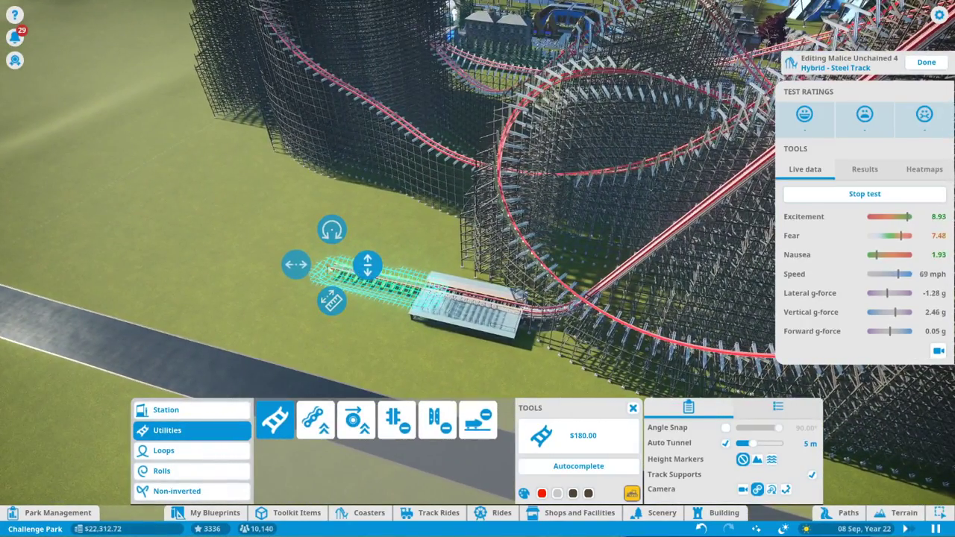
{"action": "key", "text": "a"}
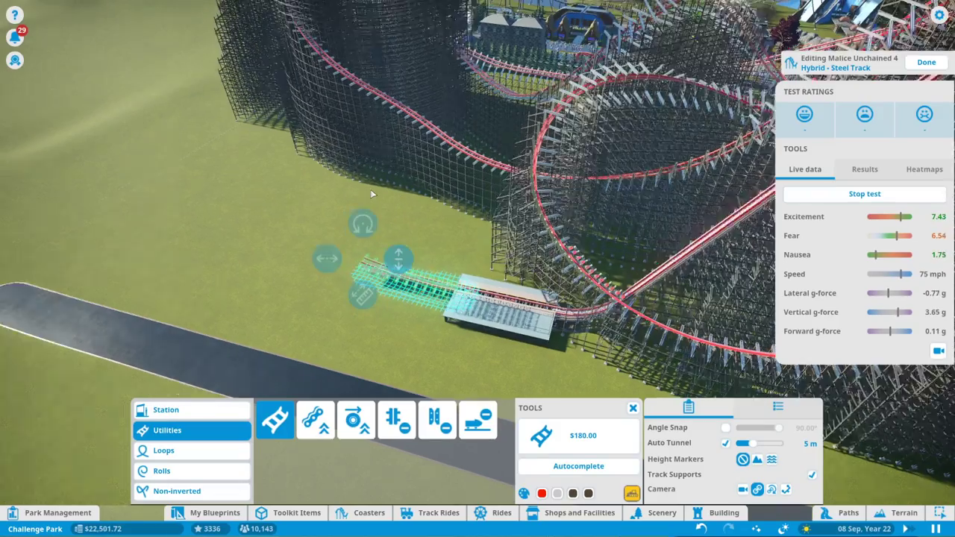
{"action": "key", "text": "e"}
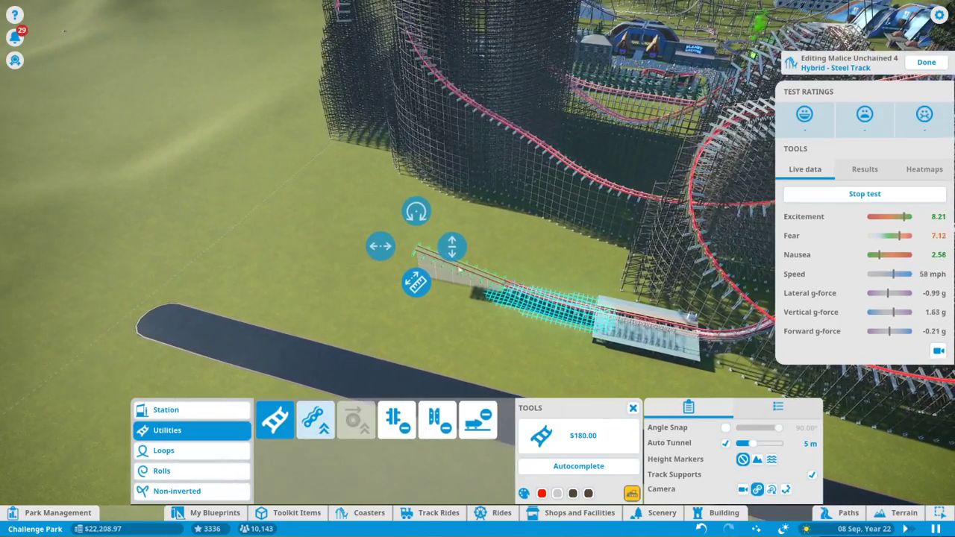
{"action": "left_click_drag", "start_coordinate": [452, 247], "coordinate": [444, 297]}
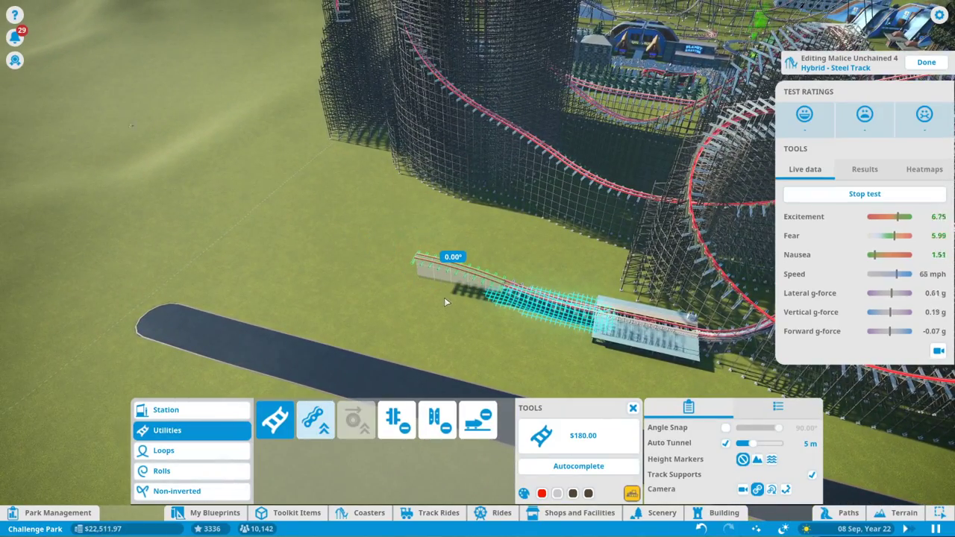
{"action": "left_click", "coordinate": [475, 421]}
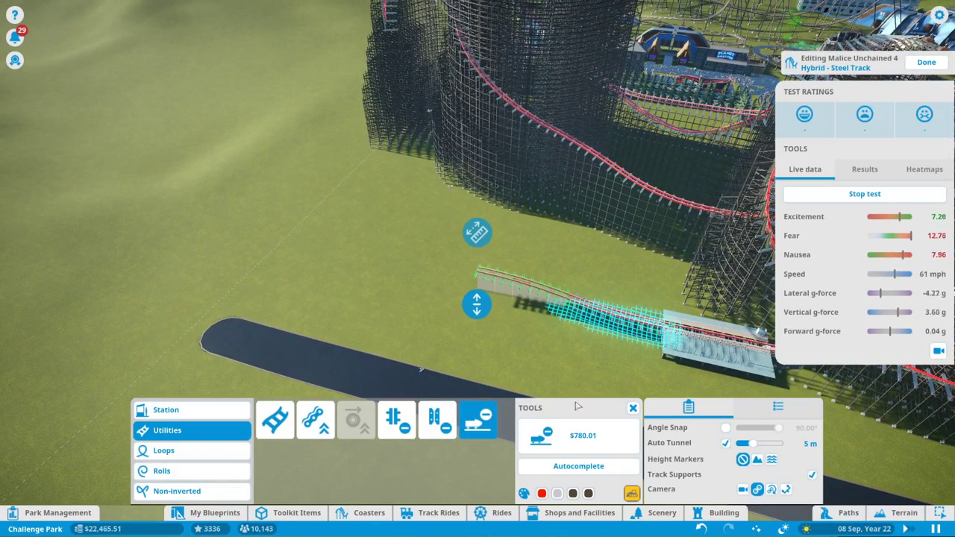
{"action": "left_click", "coordinate": [573, 436]}
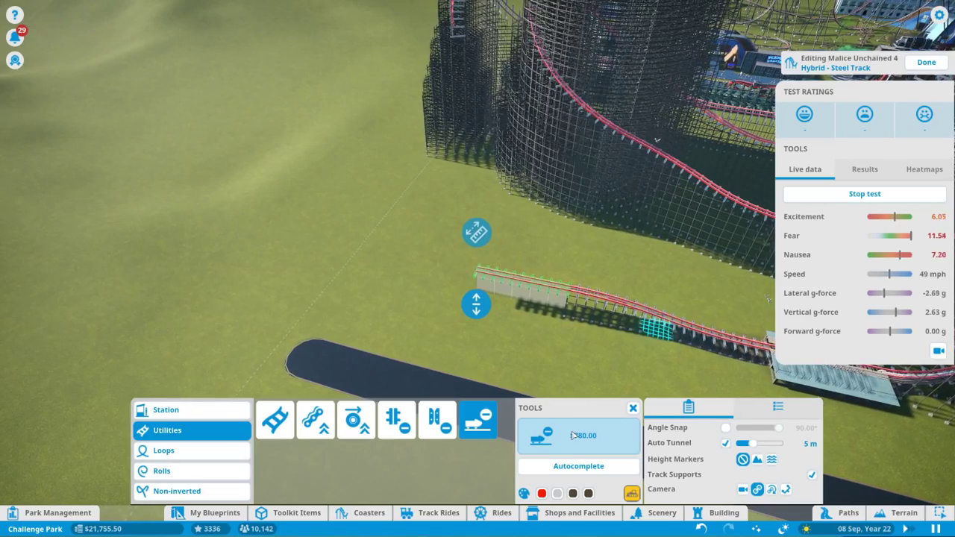
{"action": "left_click", "coordinate": [574, 435]}
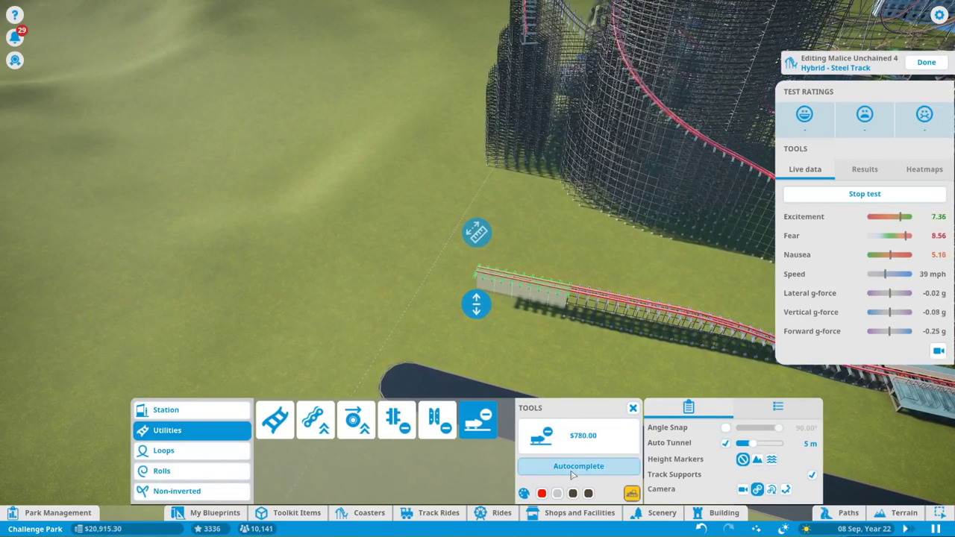
Step: Autocomplete the circuit into the station, accept it, and exit the track editor
{"action": "left_click", "coordinate": [573, 466]}
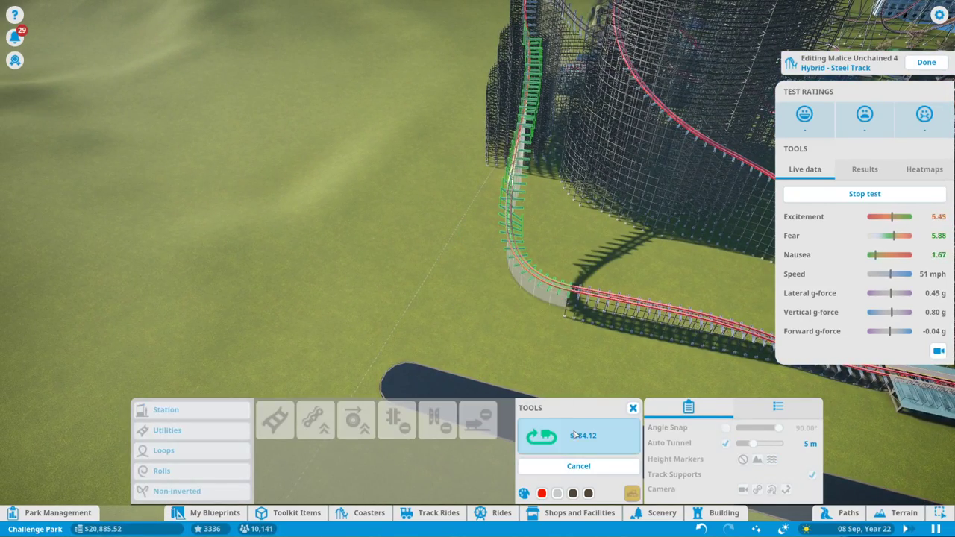
{"action": "left_click", "coordinate": [573, 438]}
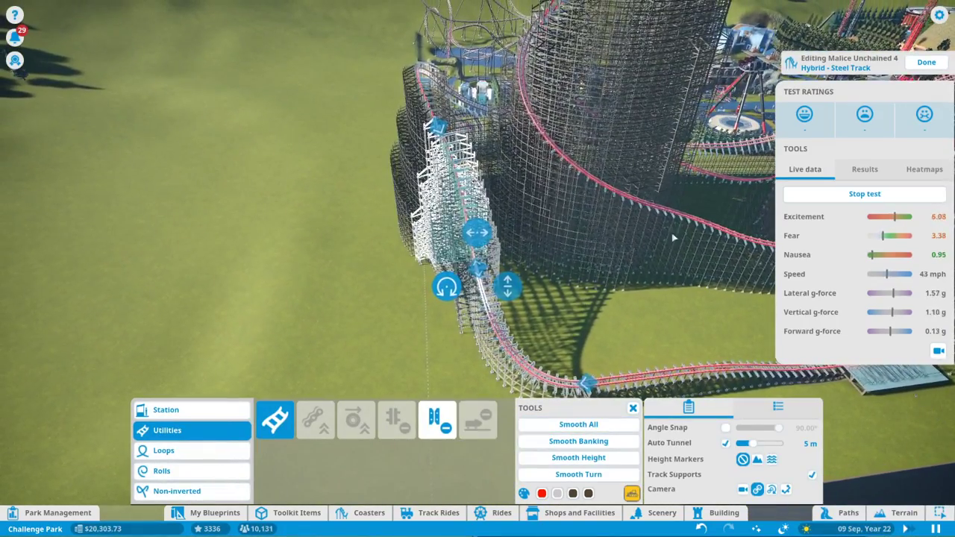
{"action": "scroll", "coordinate": [647, 267], "scroll_direction": "down", "scroll_amount": 5}
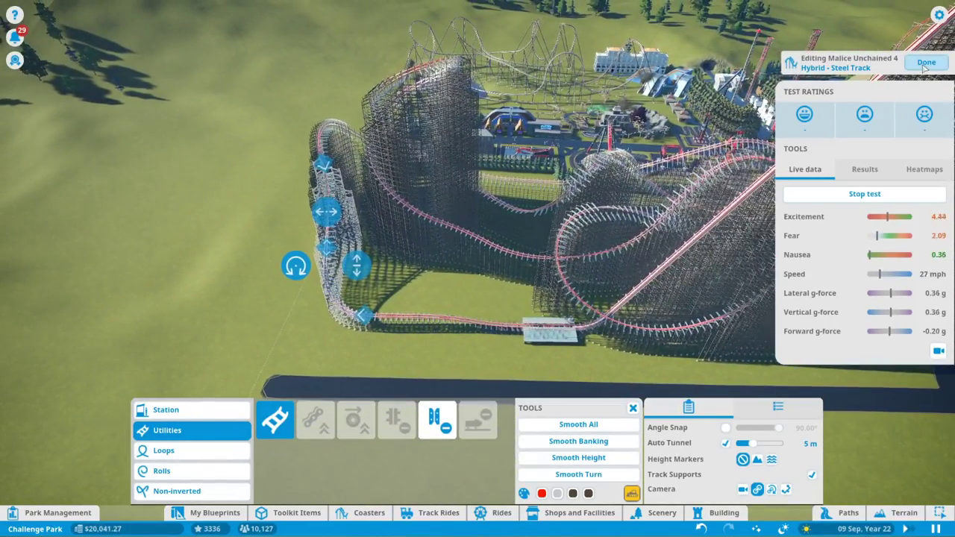
{"action": "key", "text": "Escape"}
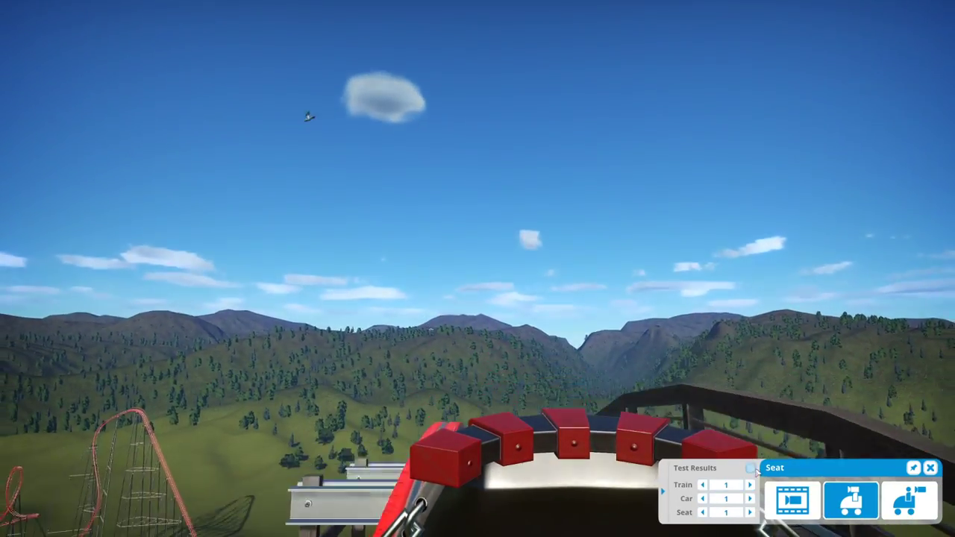
Step: Turn on Test Results to show live ratings during the onboard ride
{"action": "left_click", "coordinate": [750, 468]}
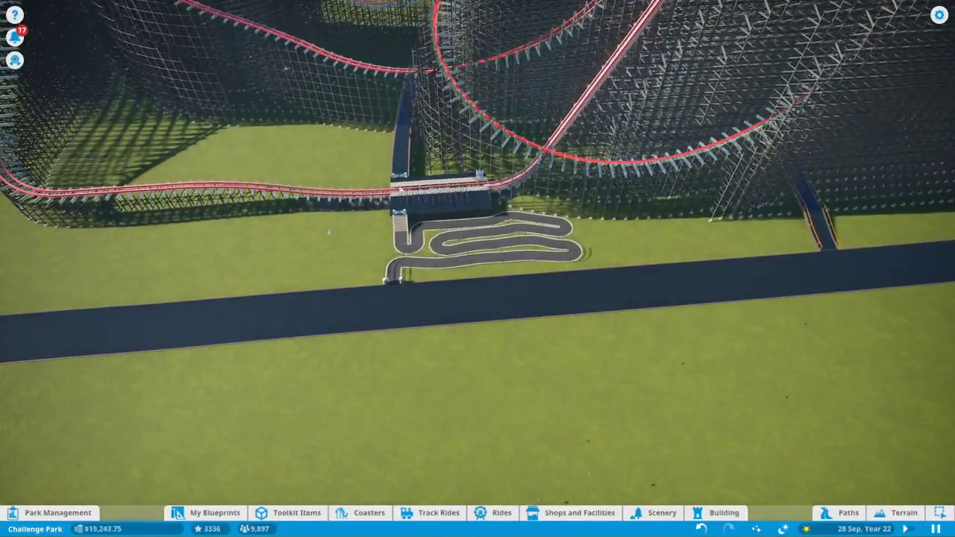
Step: Open the coaster's ride panel, rename it Wooden Satisfaction, and close the panel
{"action": "left_click", "coordinate": [413, 192]}
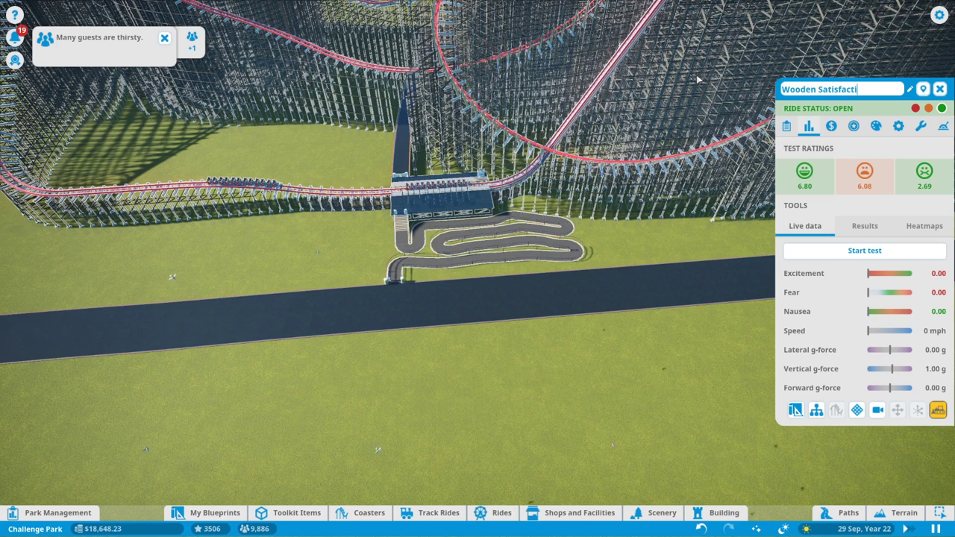
{"action": "left_click", "coordinate": [939, 90]}
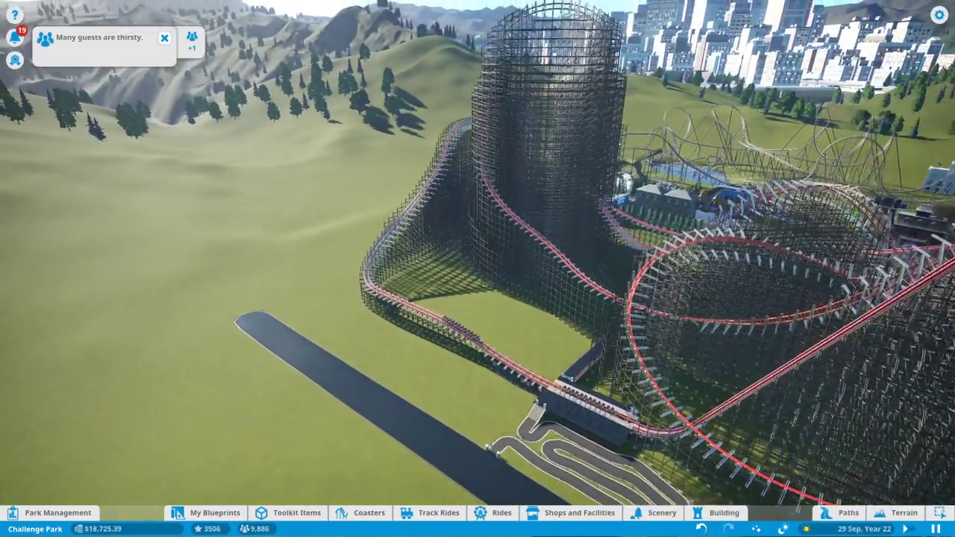